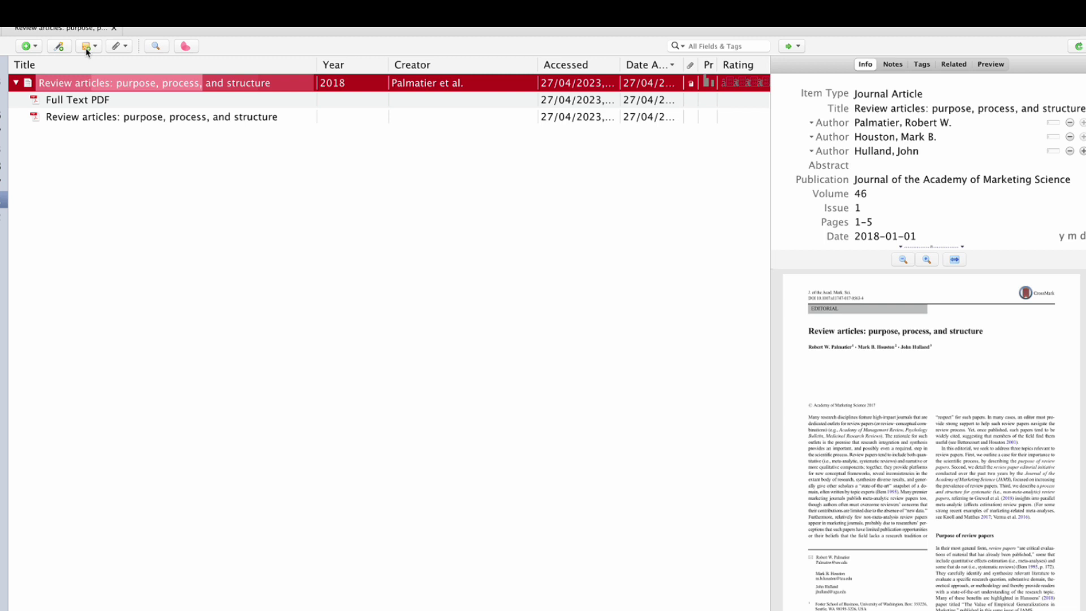
# Step: Create a new workspace note titled "STRUCTURE" in the test collection
pyautogui.click(95, 49)
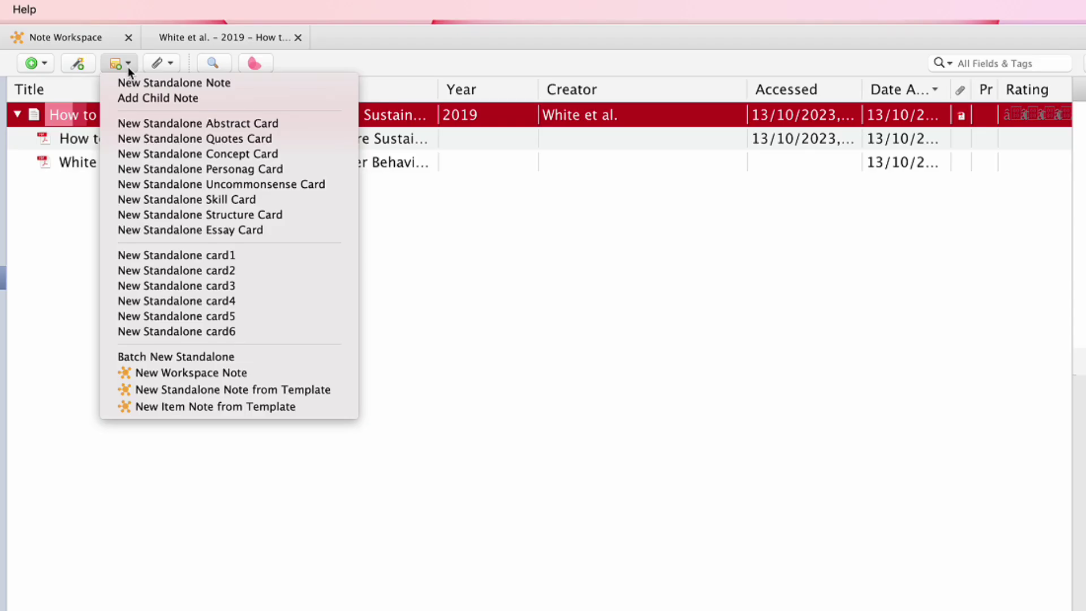
pyautogui.click(169, 378)
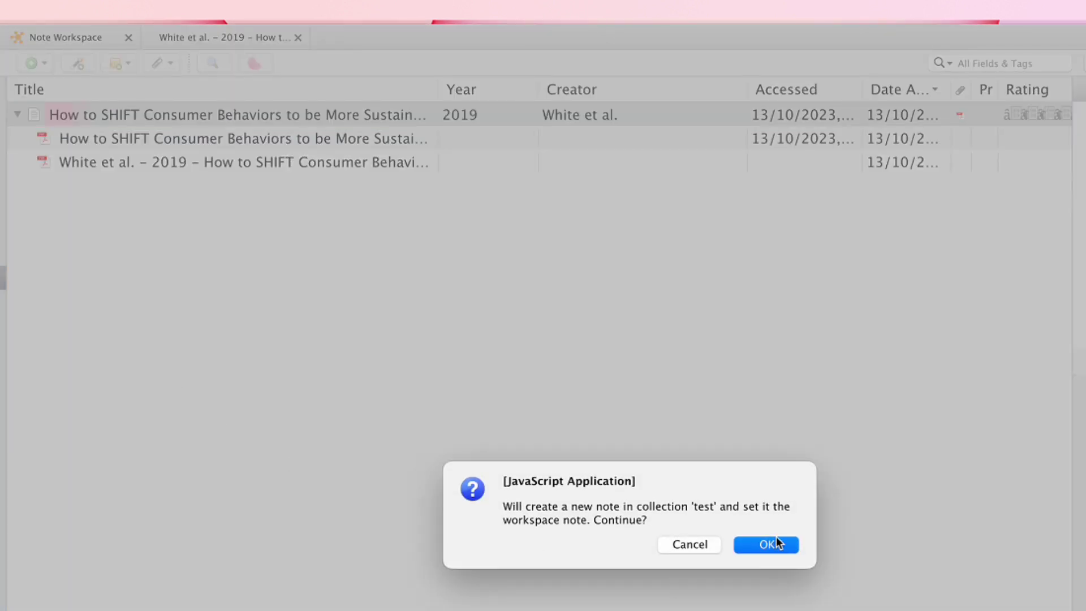
pyautogui.click(777, 543)
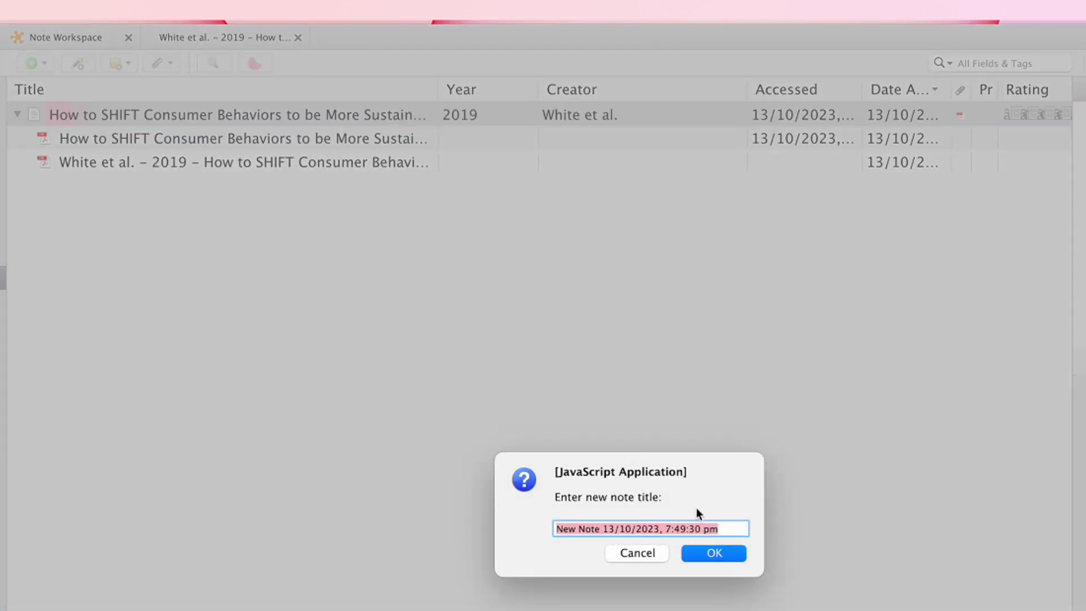
pyautogui.write('STRCUT')
pyautogui.press('BackSpace')
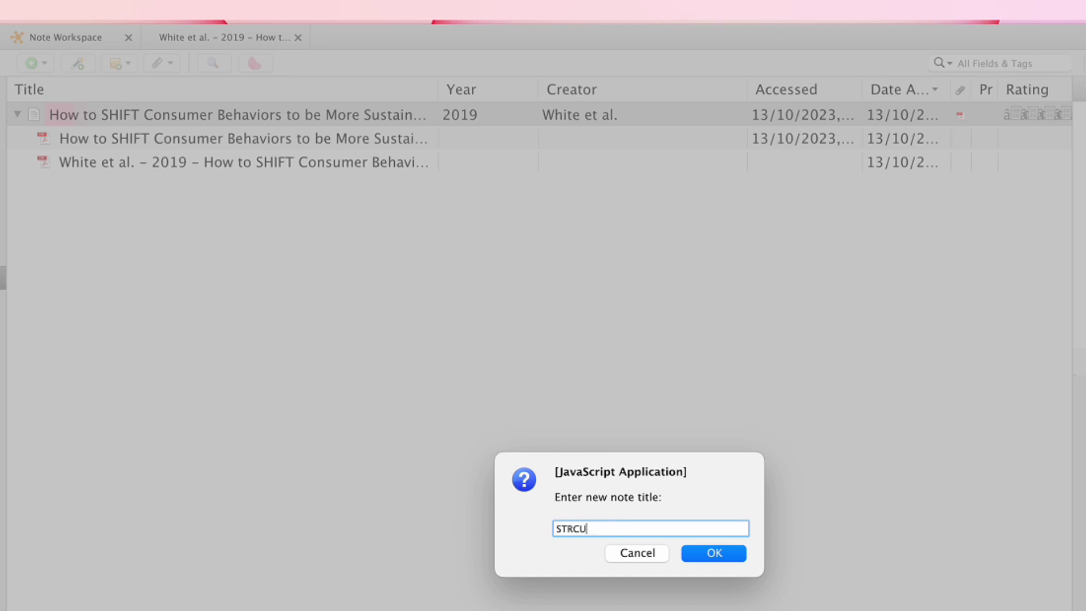
pyautogui.press('BackSpace')
pyautogui.press('BackSpace')
pyautogui.write('UCTURE')
pyautogui.press('Return')
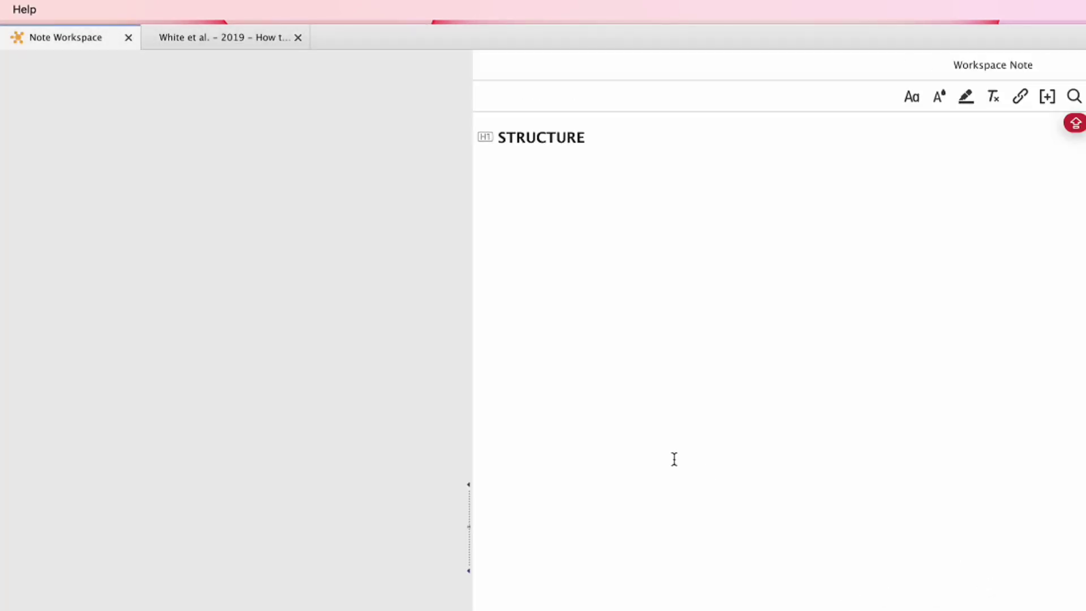
pyautogui.click(642, 324)
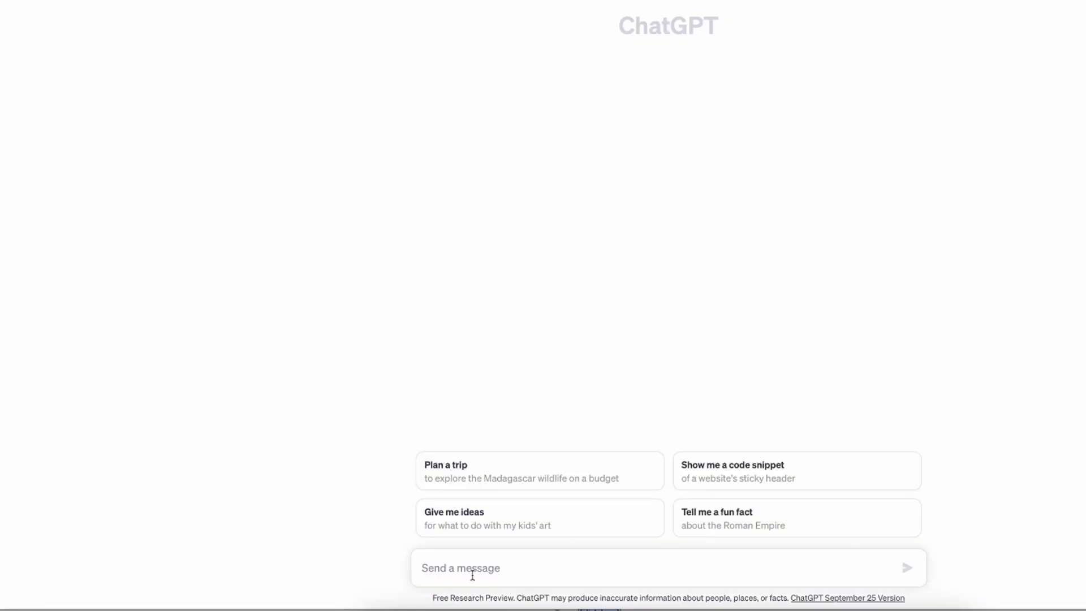
# Step: Switch to ChatGPT and send the prompt "COULD YOU PLEASE CREATE A STRUCTURE FOR MY THESIS"
pyautogui.click(473, 575)
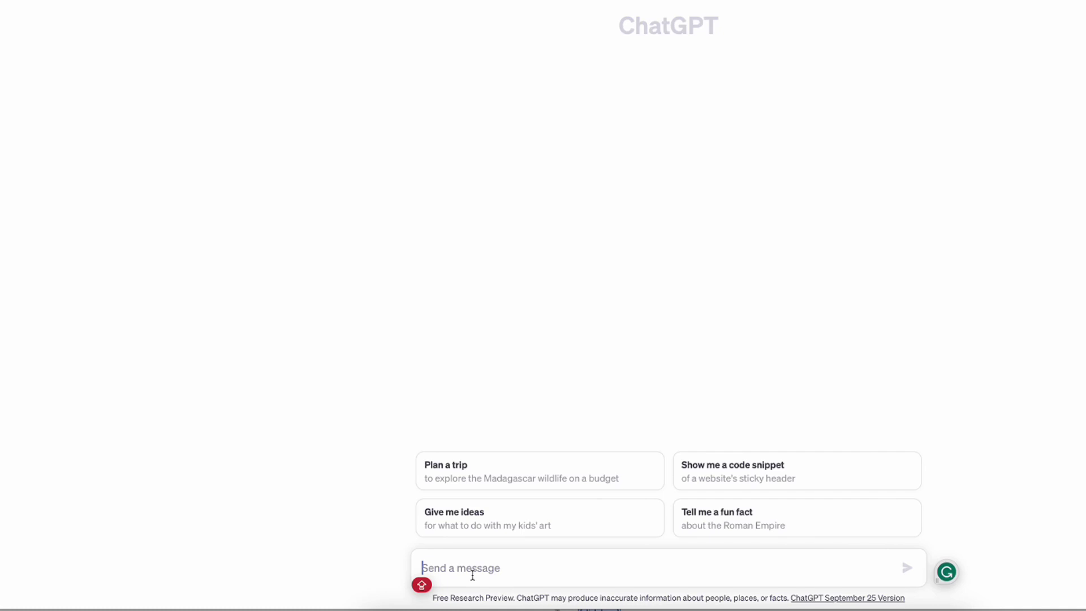
pyautogui.write('COULD ')
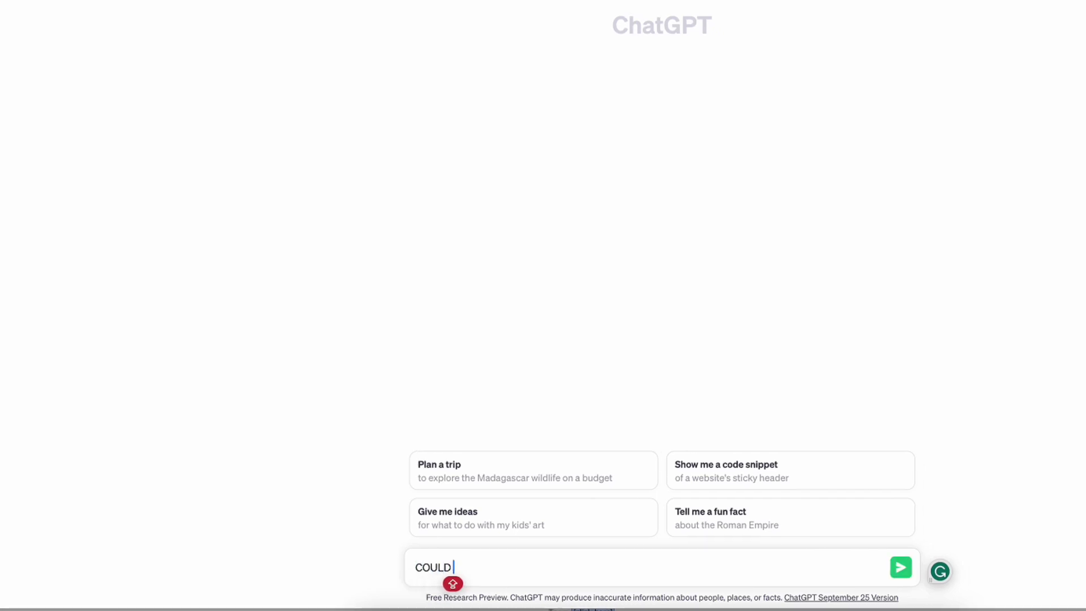
pyautogui.write('YOU PLEASE ')
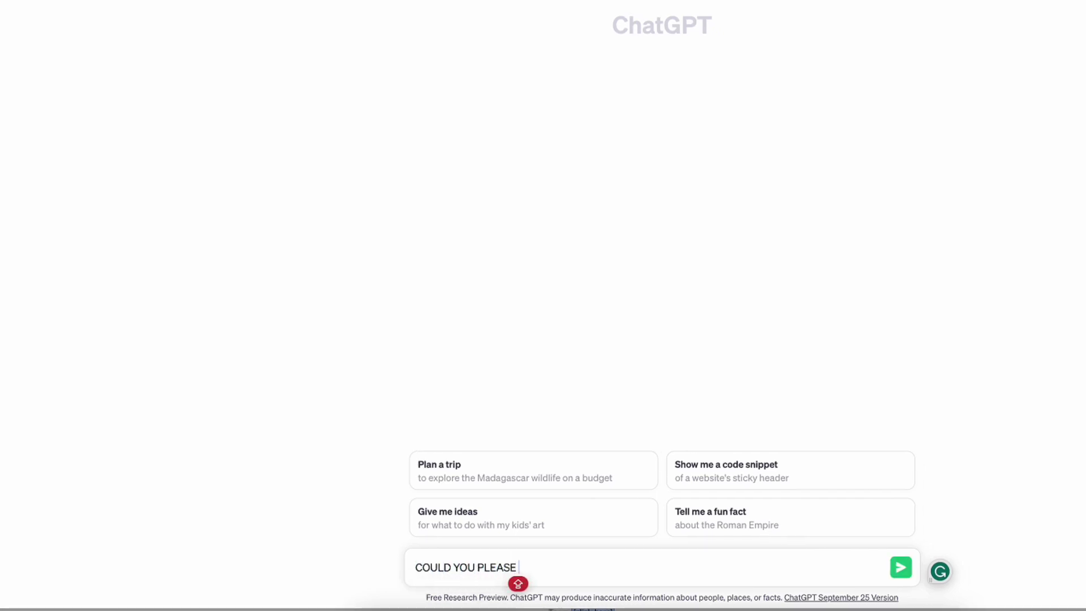
pyautogui.write('CREATE A STRU')
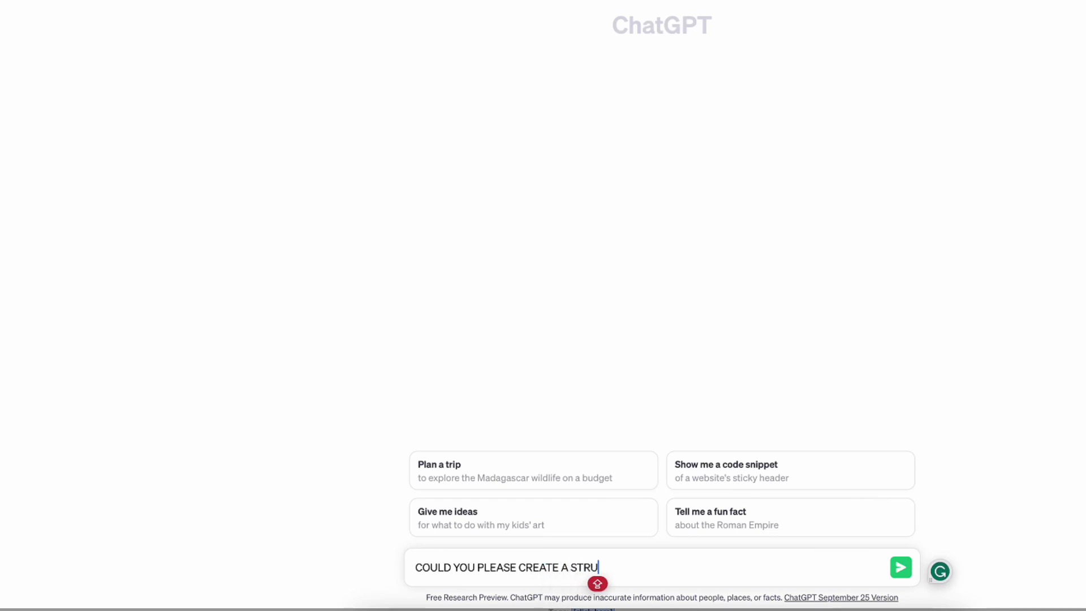
pyautogui.write('CTURE FOR ')
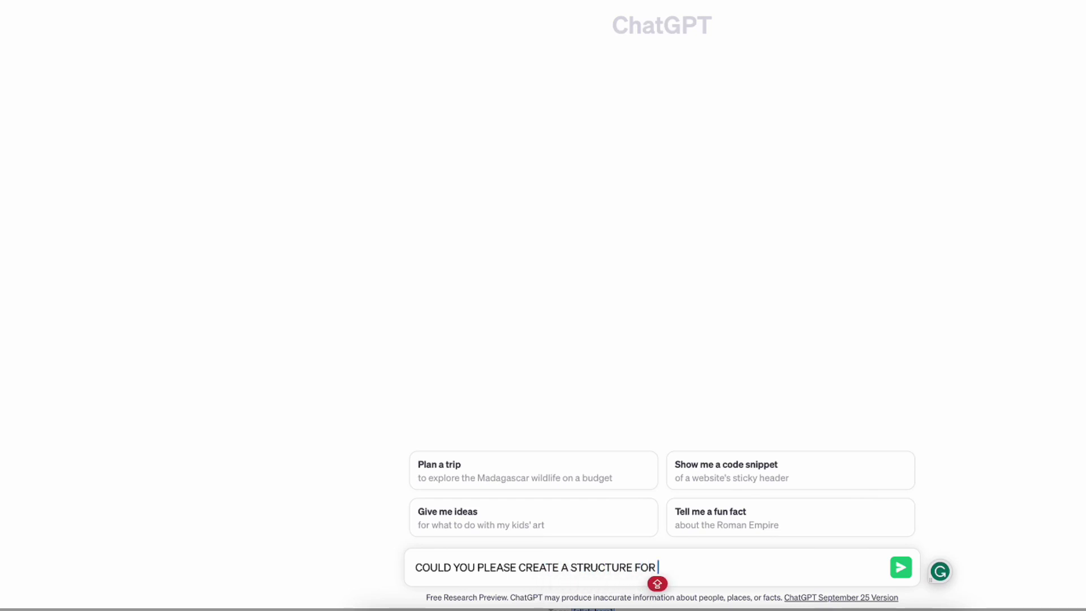
pyautogui.write('MY THESS')
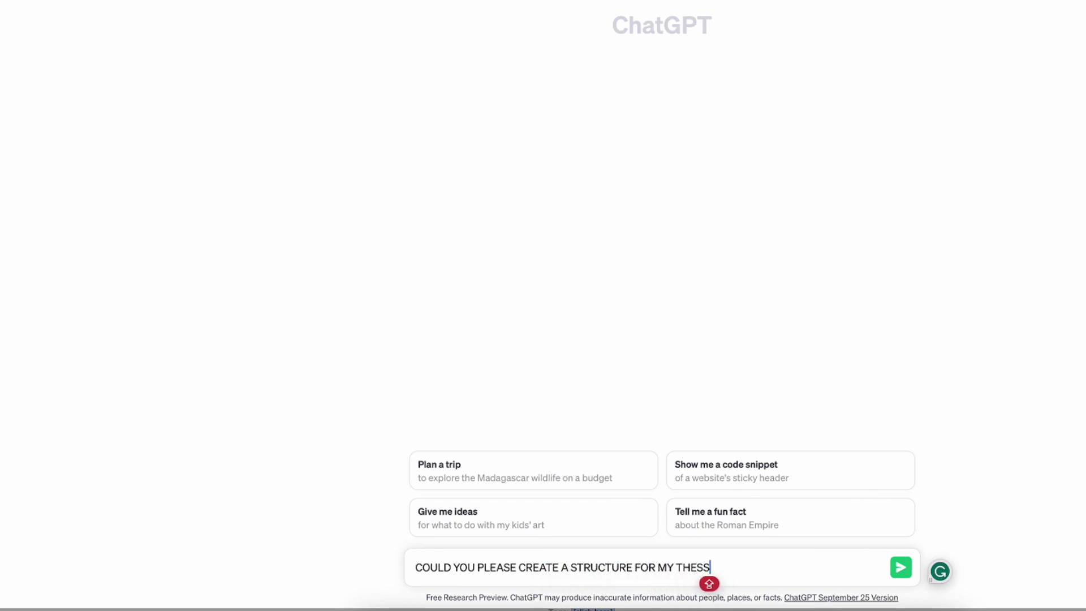
pyautogui.press('BackSpace')
pyautogui.write('IS')
pyautogui.press('Return')
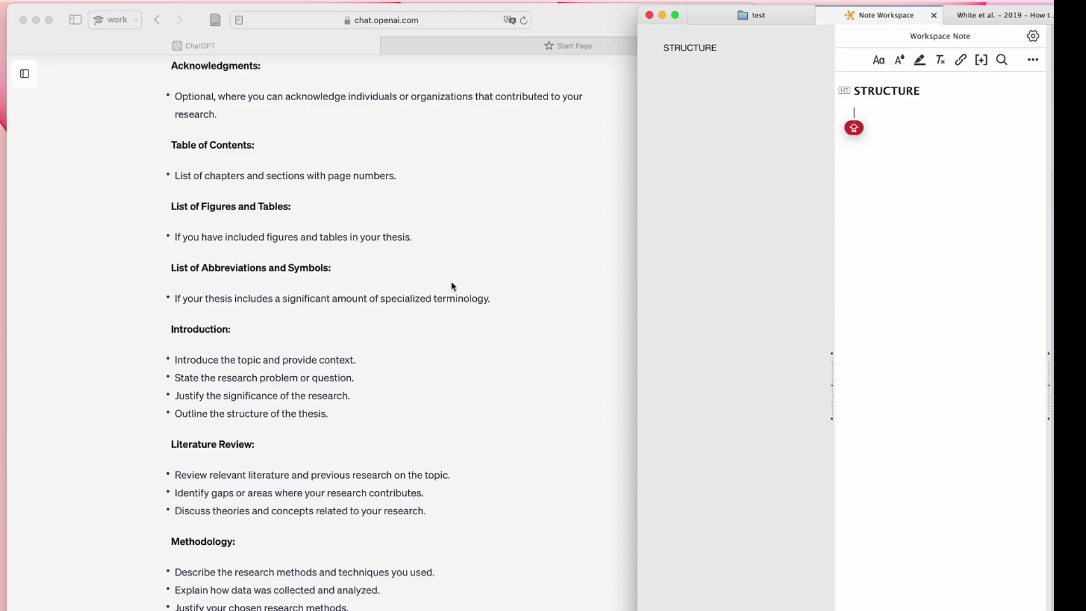
# Step: Copy the Introduction, Literature Review and Methodology sections from the ChatGPT answer into the STRUCTURE note in Zotero
pyautogui.scroll(-2, 321, 382)
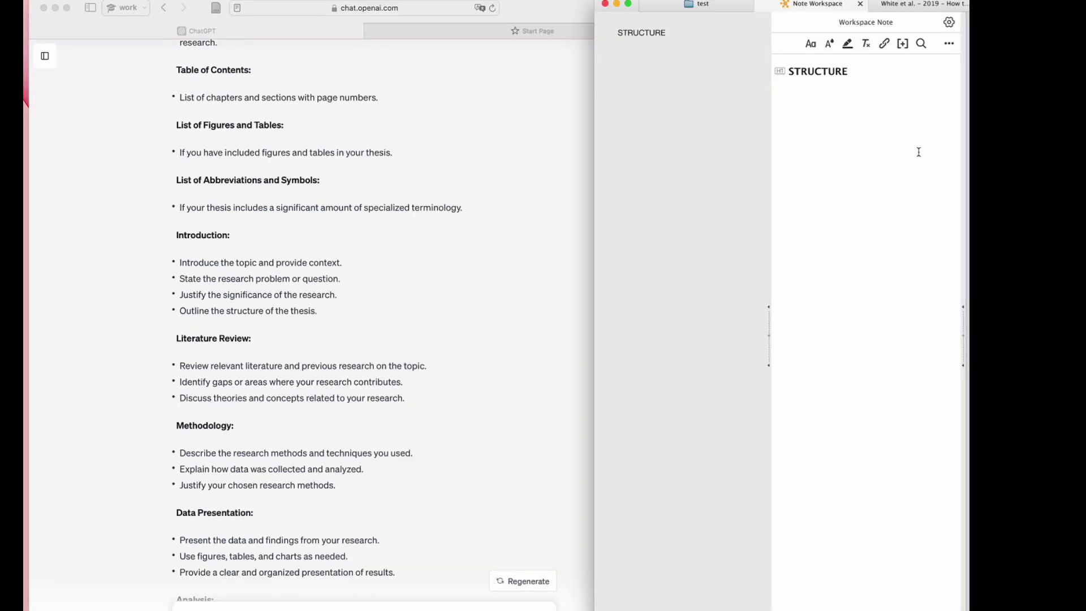
pyautogui.click(788, 100)
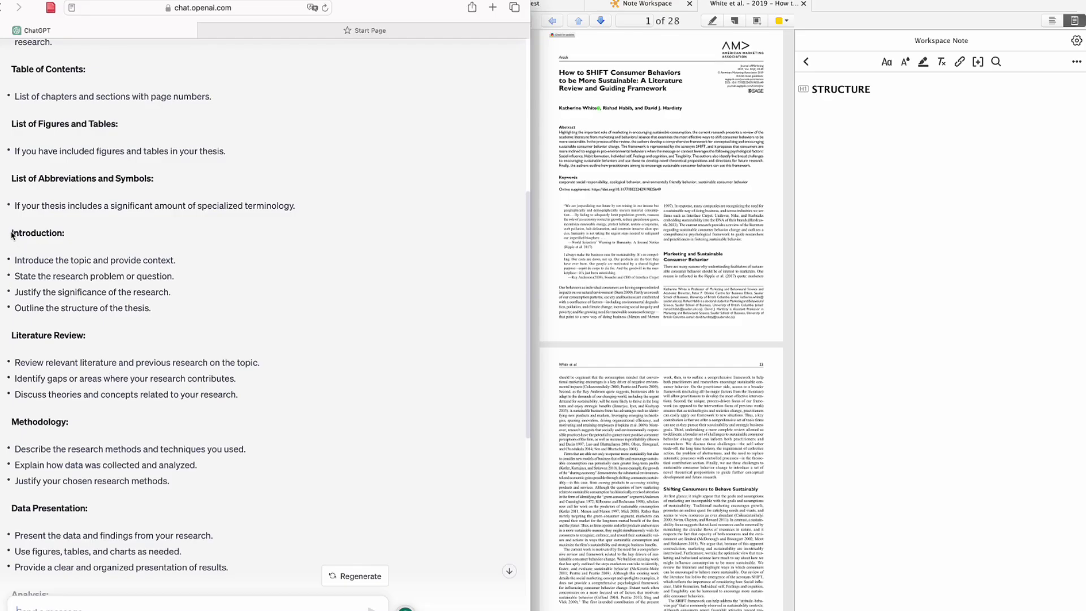
pyautogui.moveTo(12, 233); pyautogui.dragTo(223, 478)
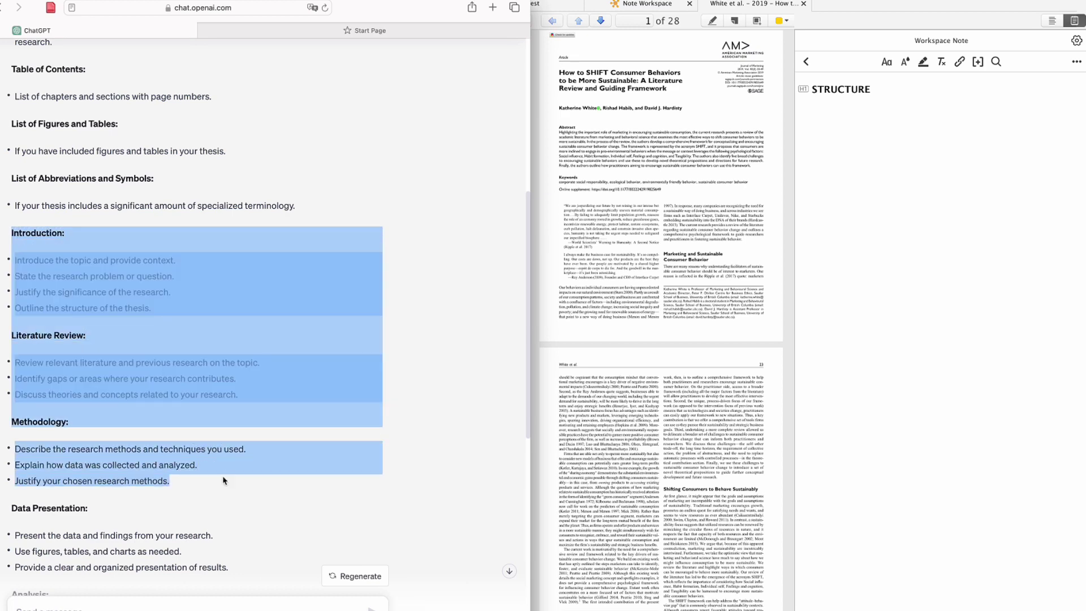
pyautogui.rightClick(118, 357)
pyautogui.click(156, 403)
pyautogui.click(898, 262)
pyautogui.rightClick(898, 262)
pyautogui.click(905, 290)
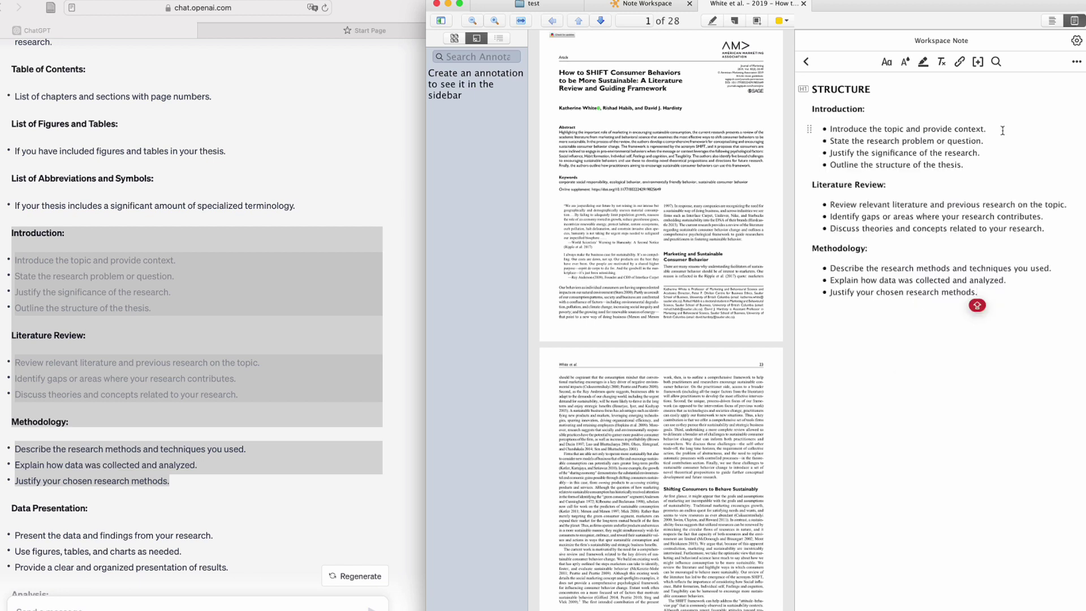
# Step: Widen the Zotero window and insert the abstract passage on psychological factors and five broad challenges under "Introduce the topic and provide context."
pyautogui.moveTo(424, 342); pyautogui.dragTo(29, 337)
pyautogui.click(977, 294)
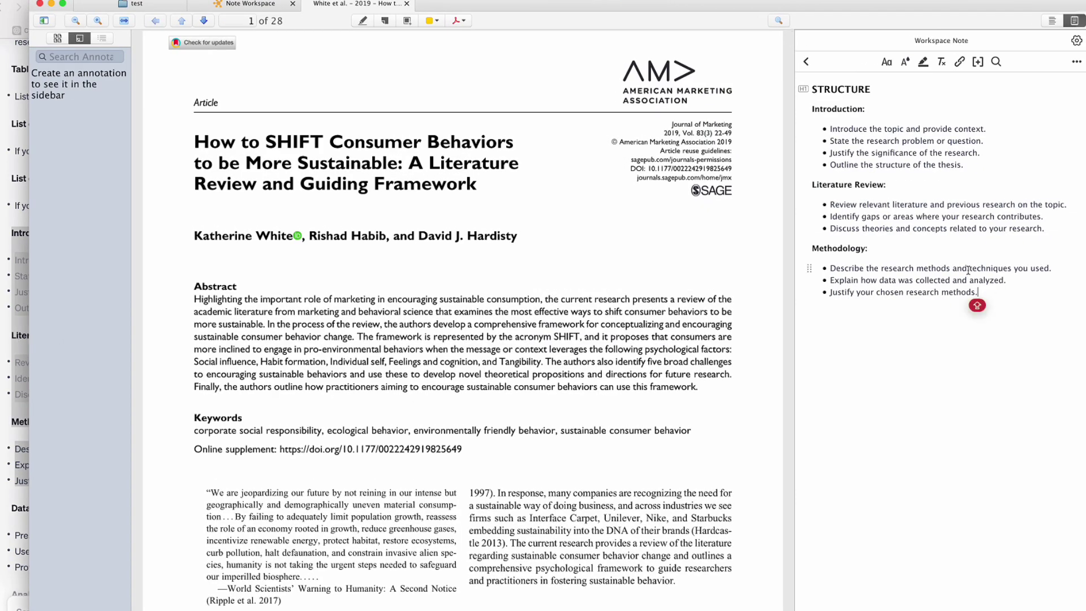
pyautogui.click(987, 130)
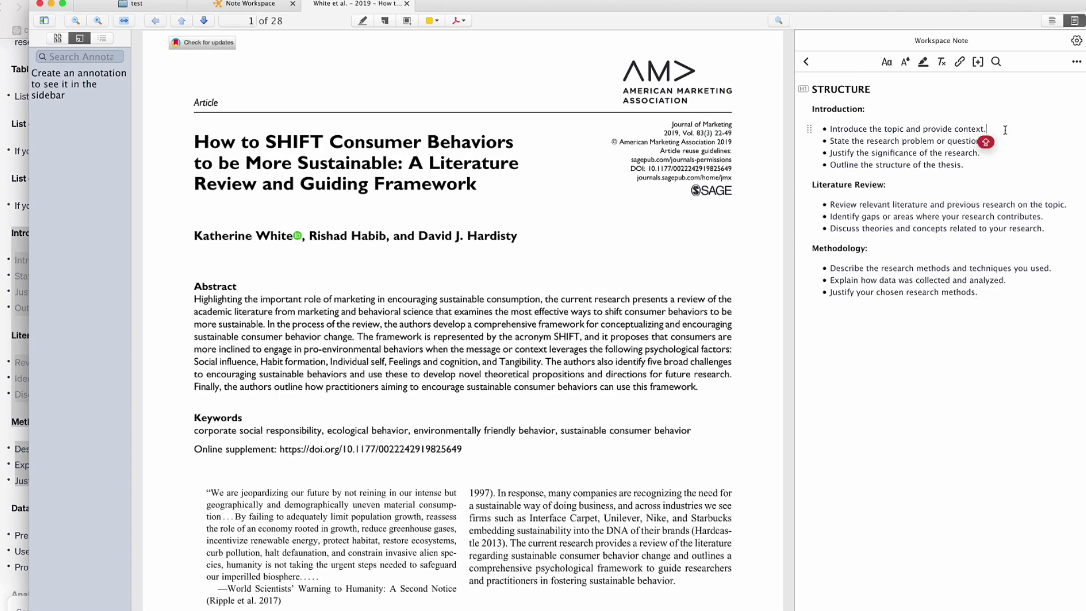
pyautogui.press('Return')
pyautogui.moveTo(464, 362); pyautogui.dragTo(826, 141)
pyautogui.click(991, 130)
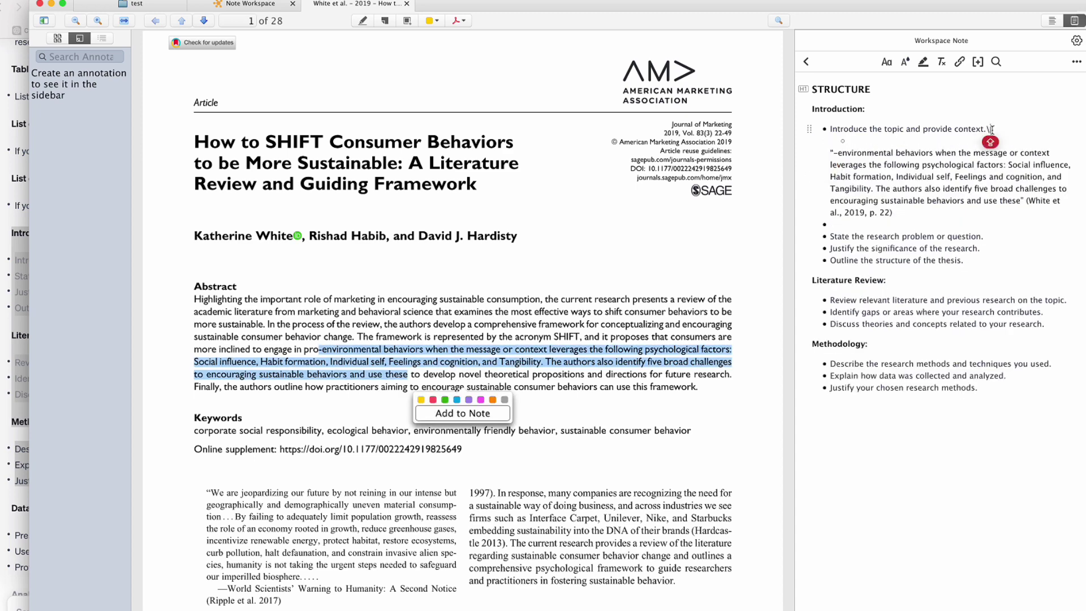
# Step: Insert the abstract passage on effective ways to shift consumer behaviors above "State the research problem or question." and remove the passage's bullet
pyautogui.click(983, 237)
pyautogui.press('Return')
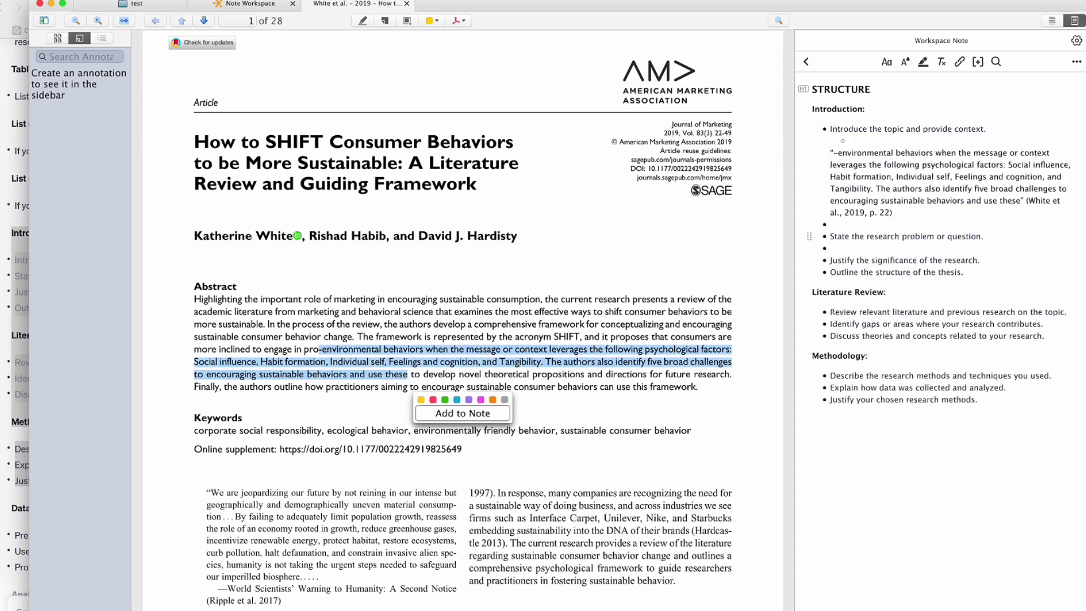
pyautogui.moveTo(405, 312); pyautogui.dragTo(470, 337)
pyautogui.moveTo(441, 324); pyautogui.dragTo(833, 225)
pyautogui.click(832, 225)
pyautogui.press('BackSpace')
pyautogui.press('BackSpace')
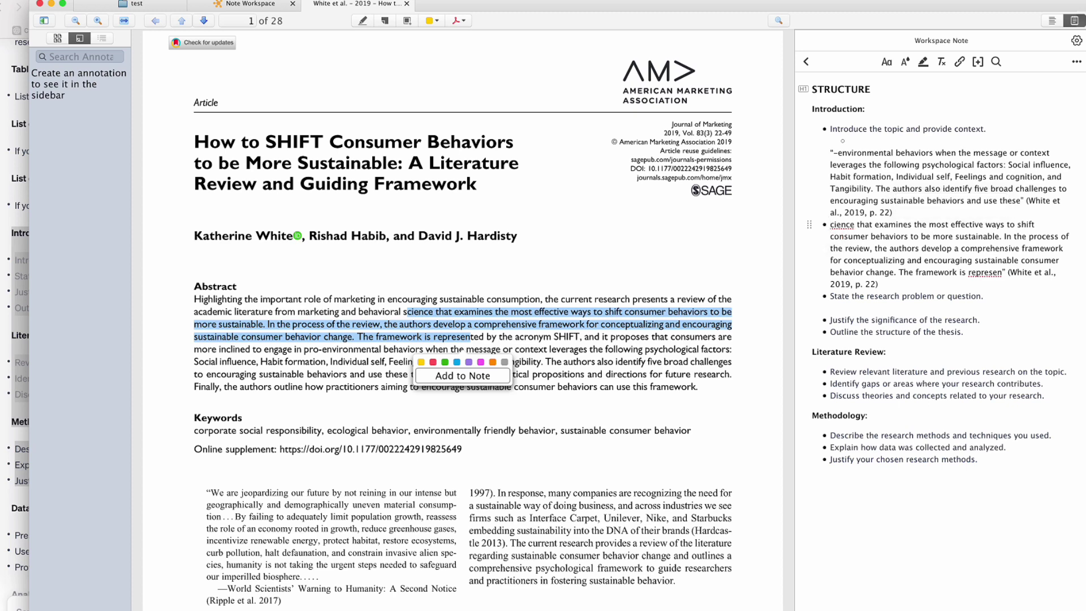
pyautogui.click(1030, 272)
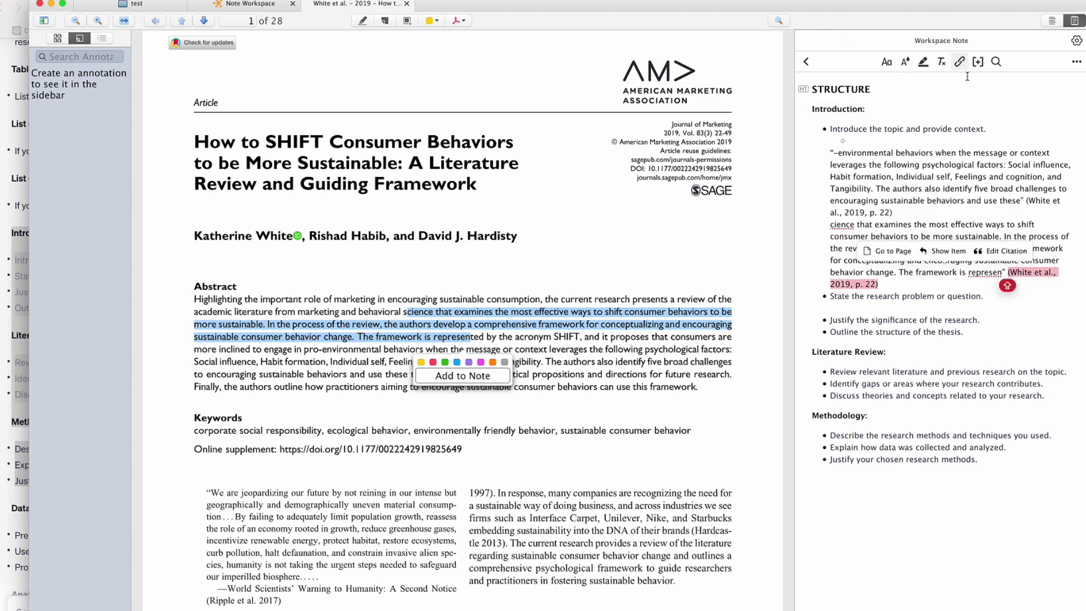
# Step: Add item notes titled "INTRO" and "LIT. REVIEW" to the SHIFT consumer behaviors article
pyautogui.scroll(-10, 418, 484)
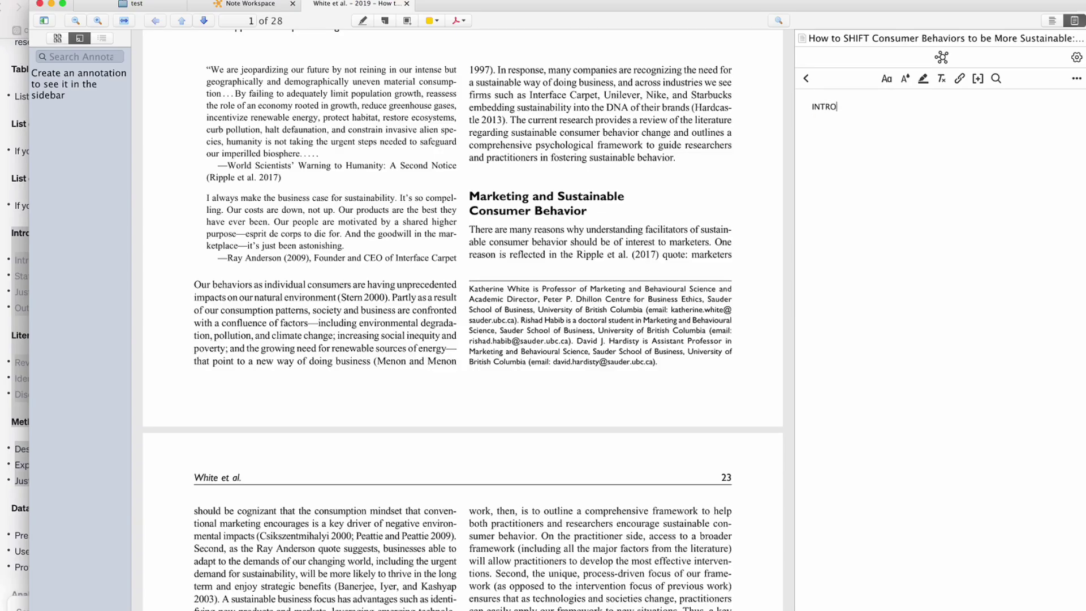
pyautogui.click(806, 78)
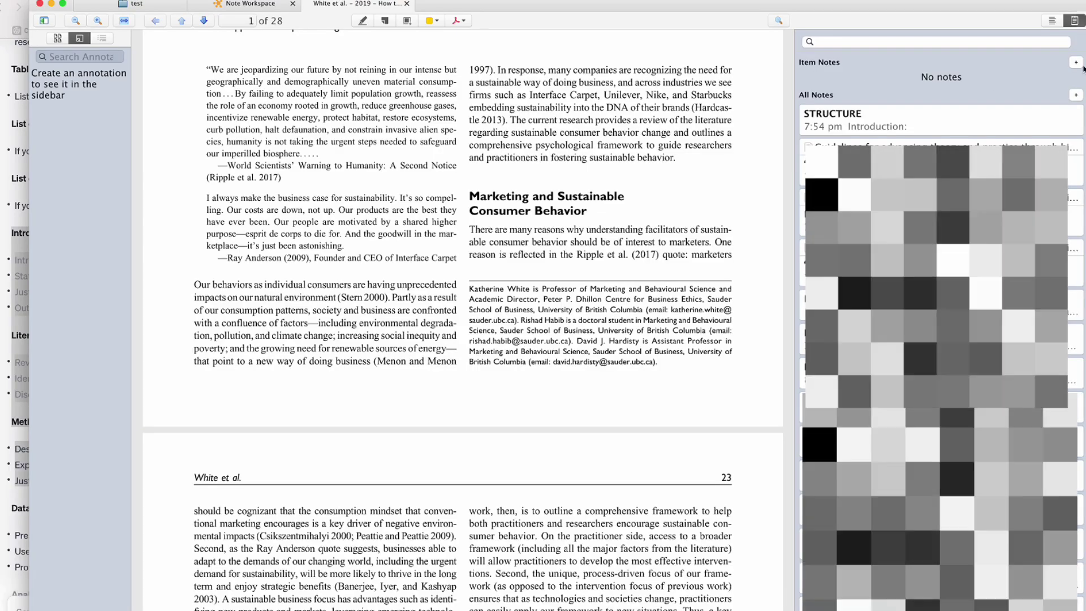
pyautogui.click(1076, 62)
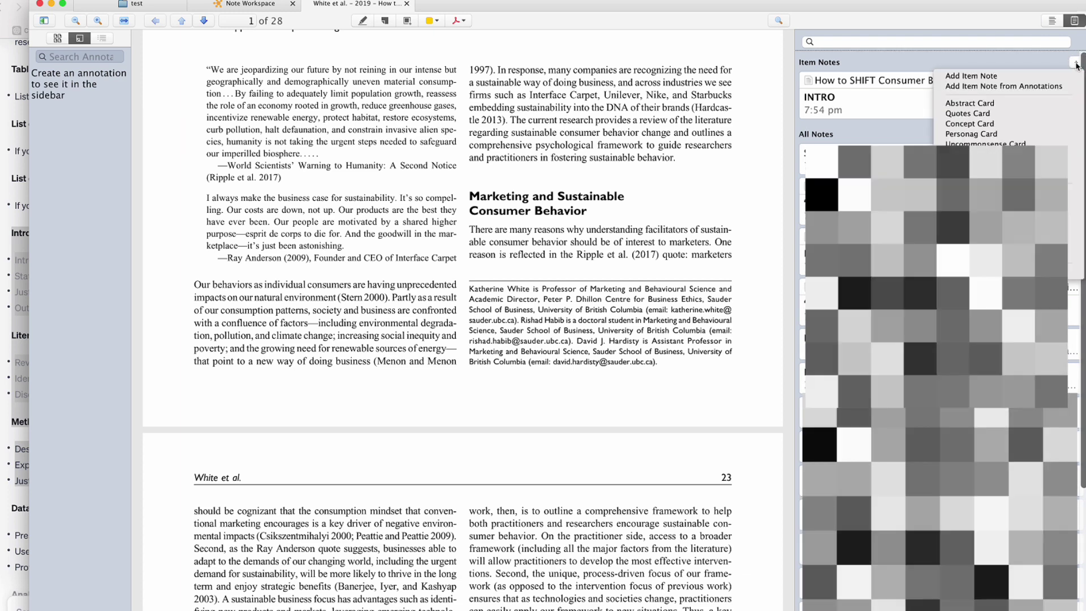
pyautogui.click(1025, 88)
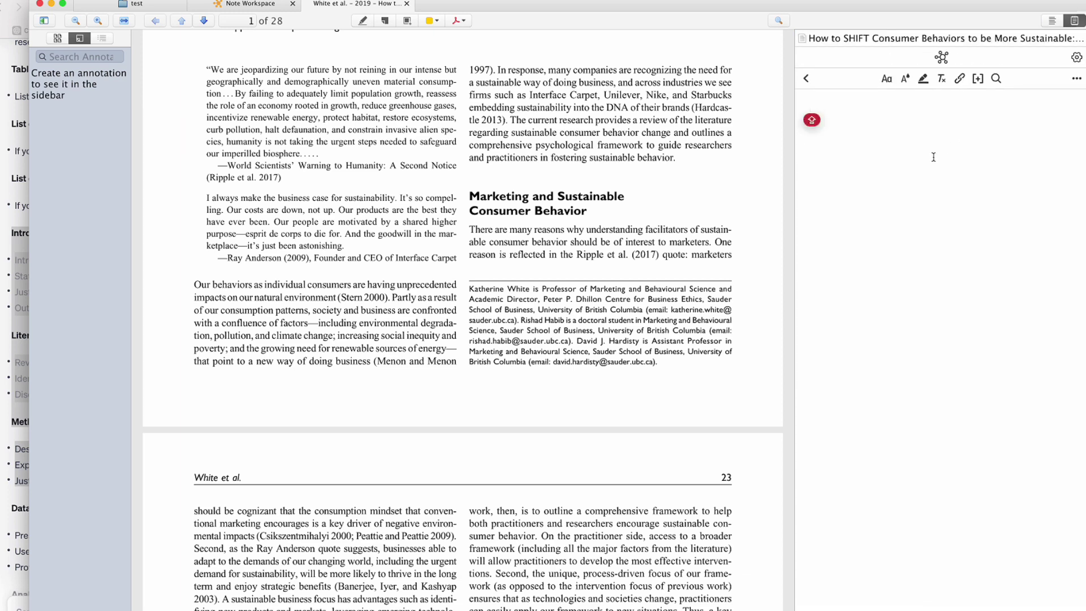
pyautogui.write('LIT. REVIEW')
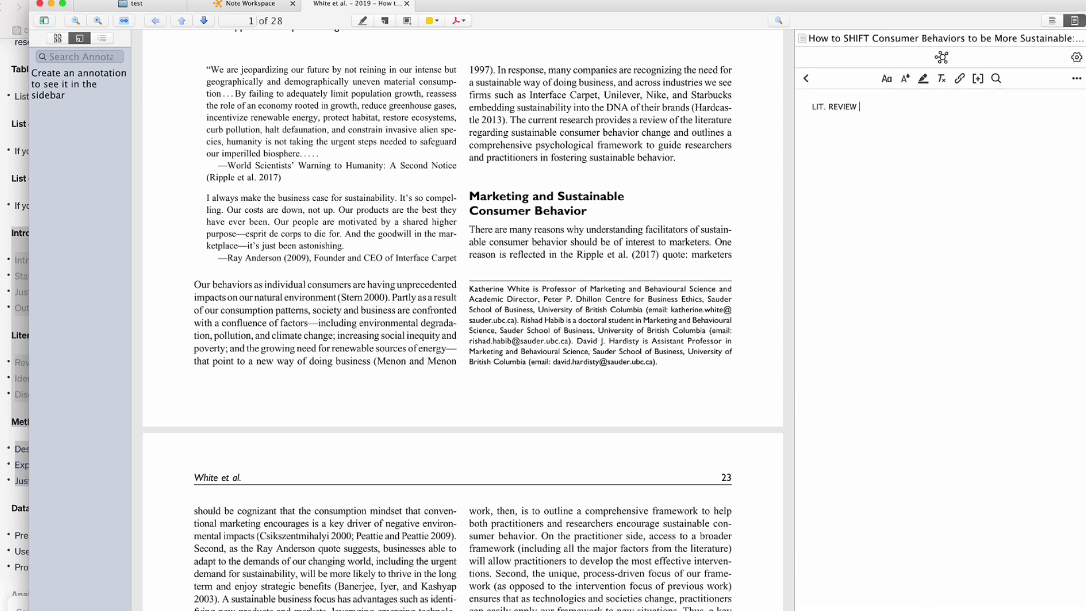
pyautogui.click(807, 80)
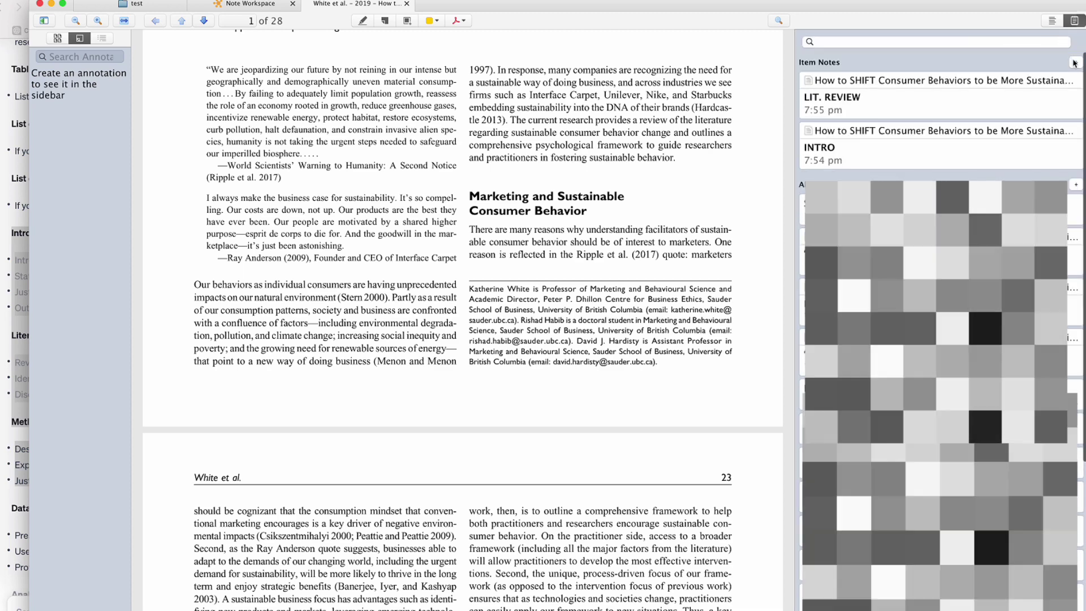
# Step: Add an item note titled "METHODOLOGY" to the article and link it to the STRUCTURE workspace note
pyautogui.click(1076, 62)
pyautogui.click(1004, 86)
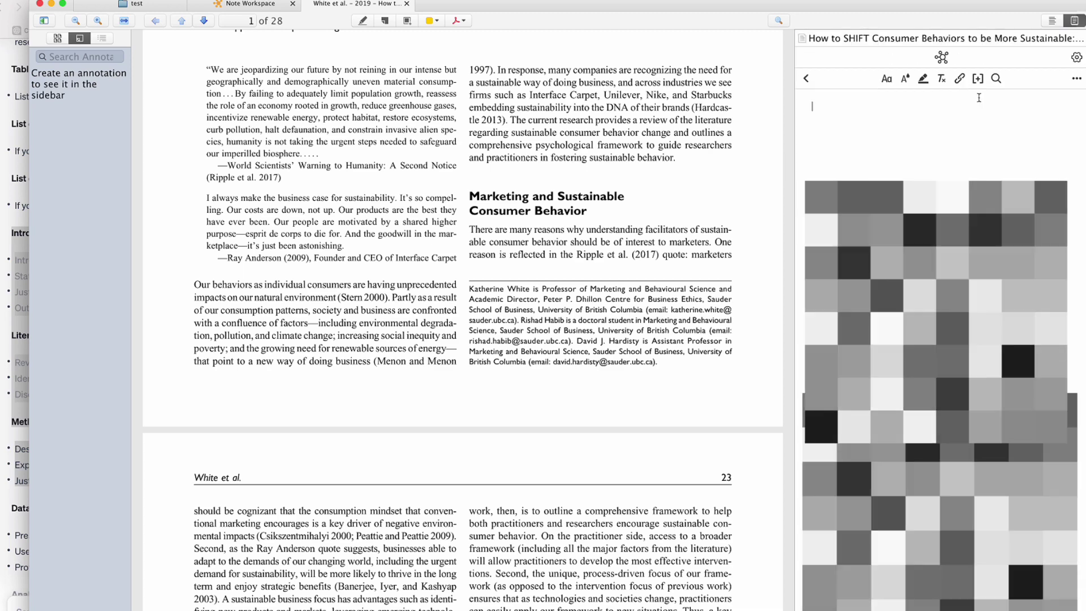
pyautogui.write('METHODOLOGY')
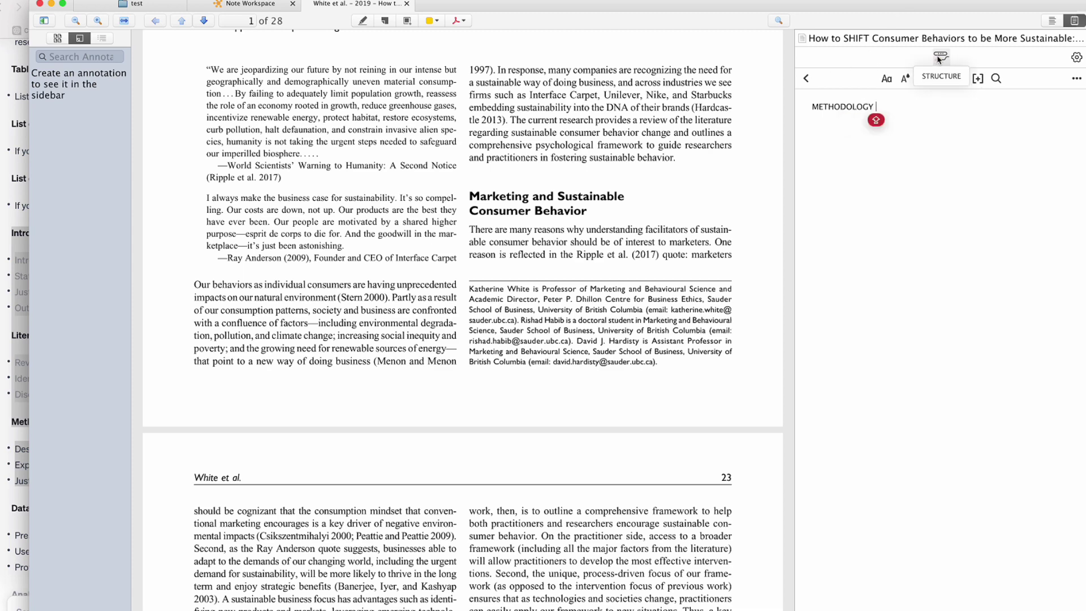
pyautogui.click(806, 78)
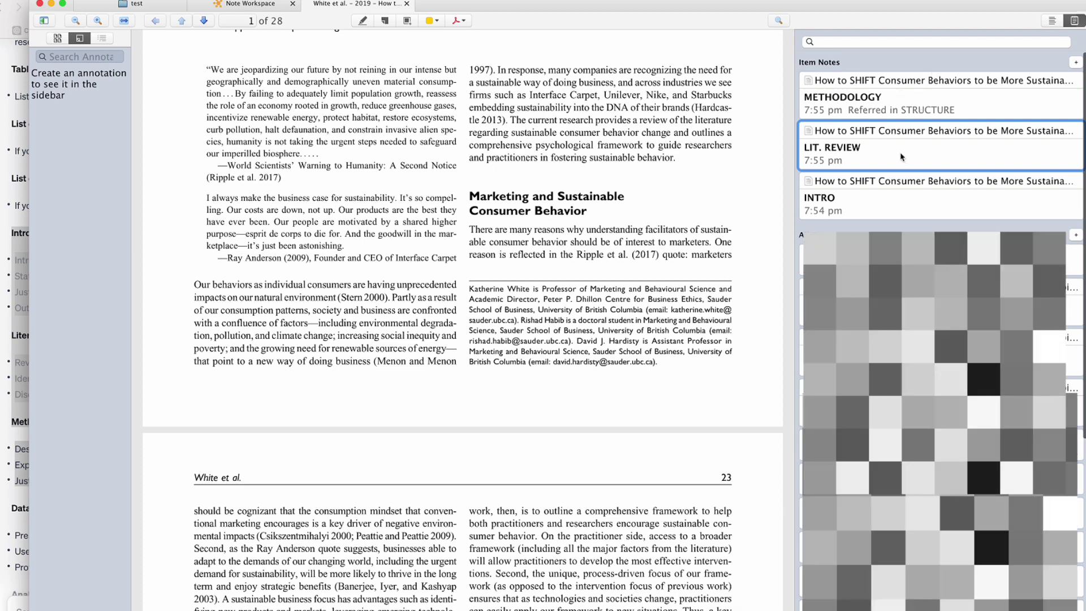
# Step: Link the article's "LIT. REVIEW" and "INTRO" item notes to the STRUCTURE workspace note
pyautogui.click(896, 149)
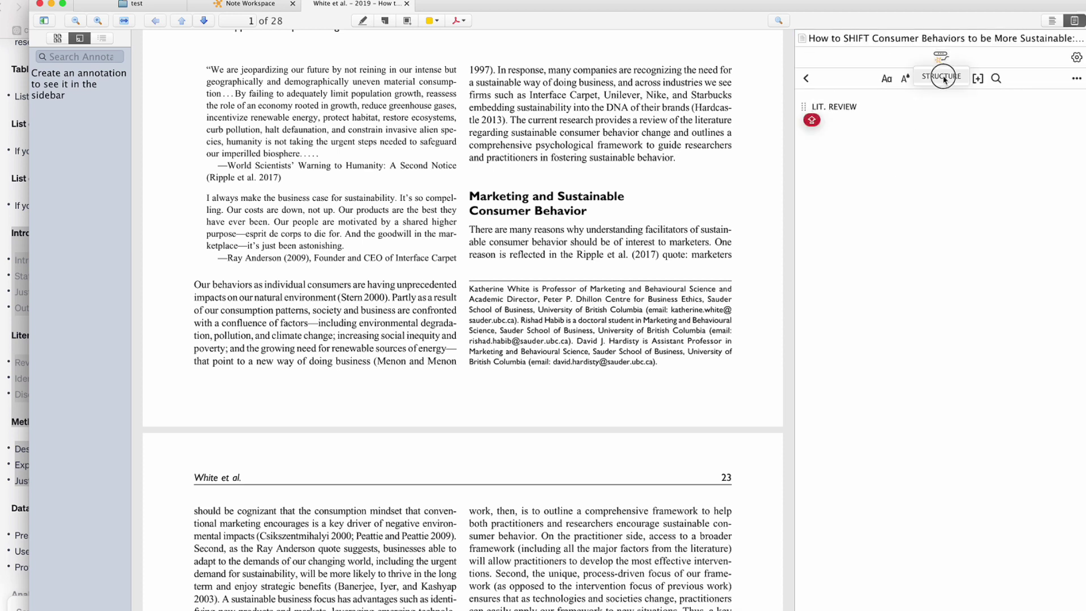
pyautogui.click(941, 57)
pyautogui.click(806, 78)
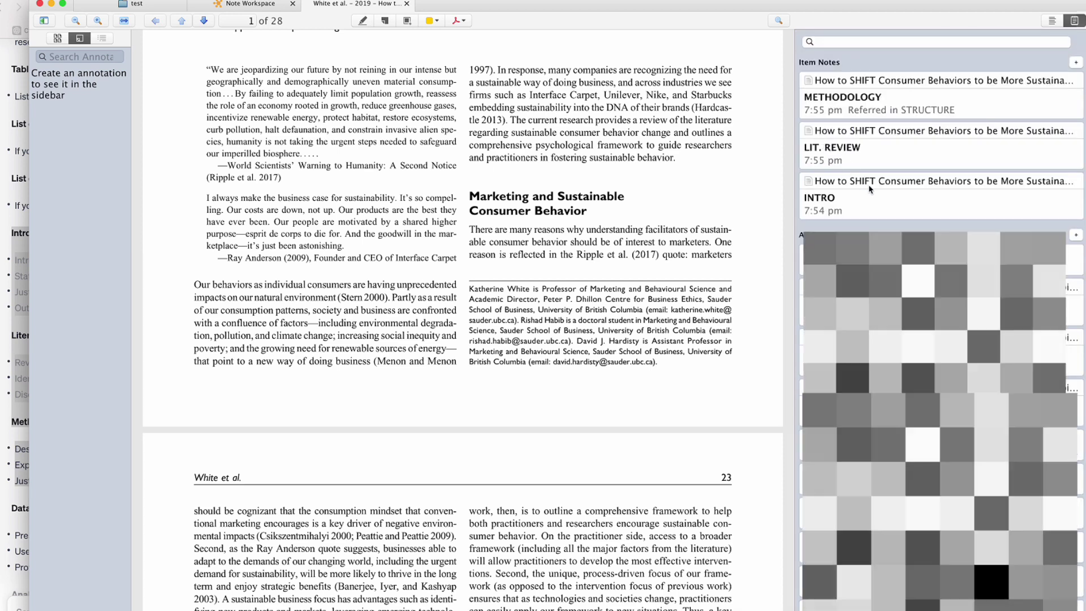
pyautogui.click(869, 198)
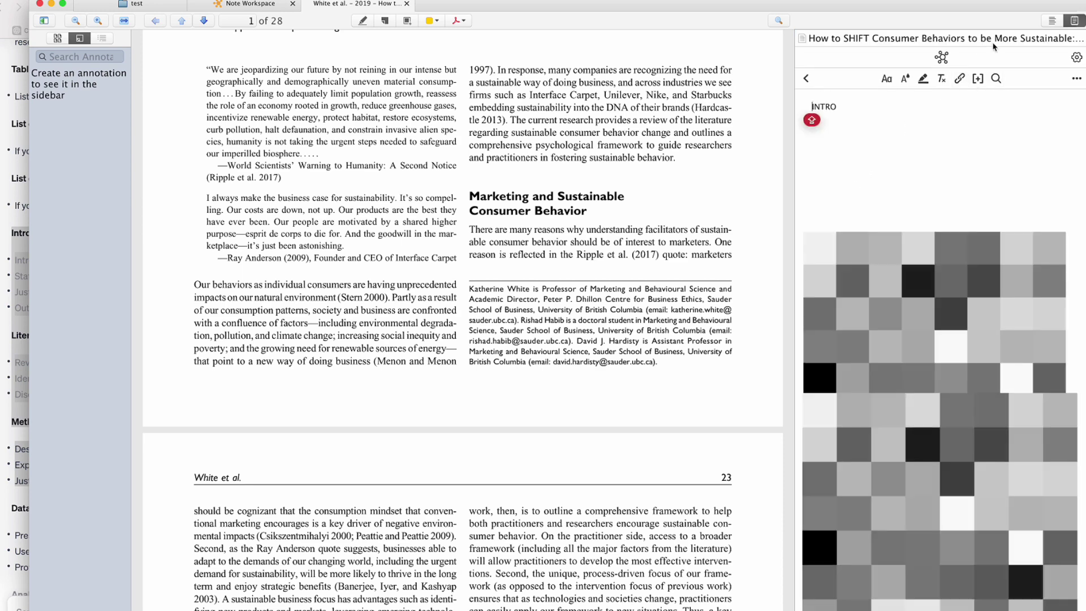
pyautogui.click(941, 57)
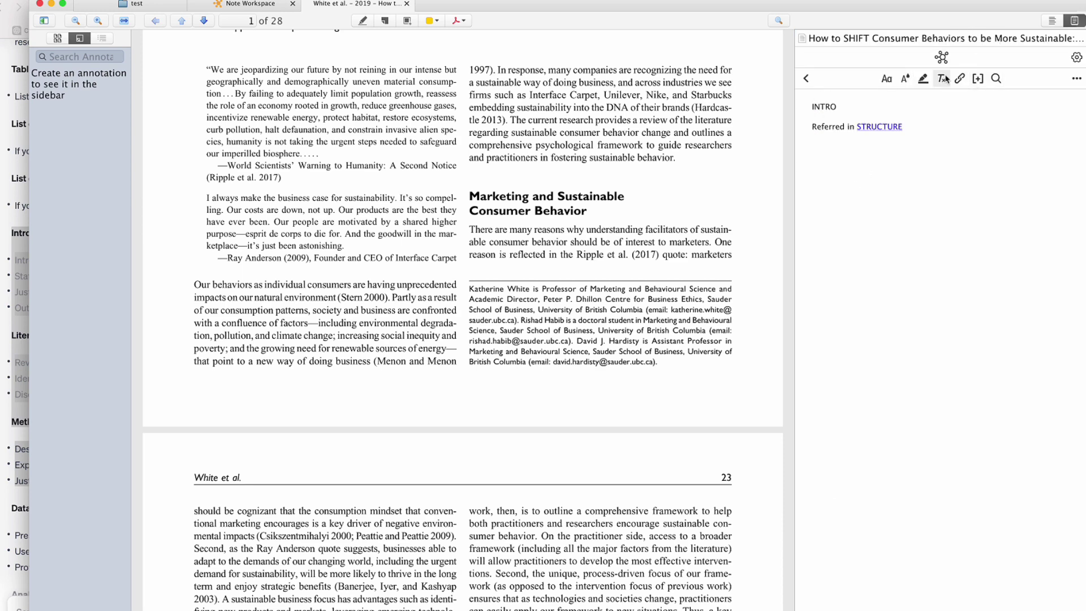
# Step: Open the STRUCTURE workspace note through the INTRO note's link and inspect the METHODOLOGY, LIT. REVIEW and INTRO links
pyautogui.click(878, 127)
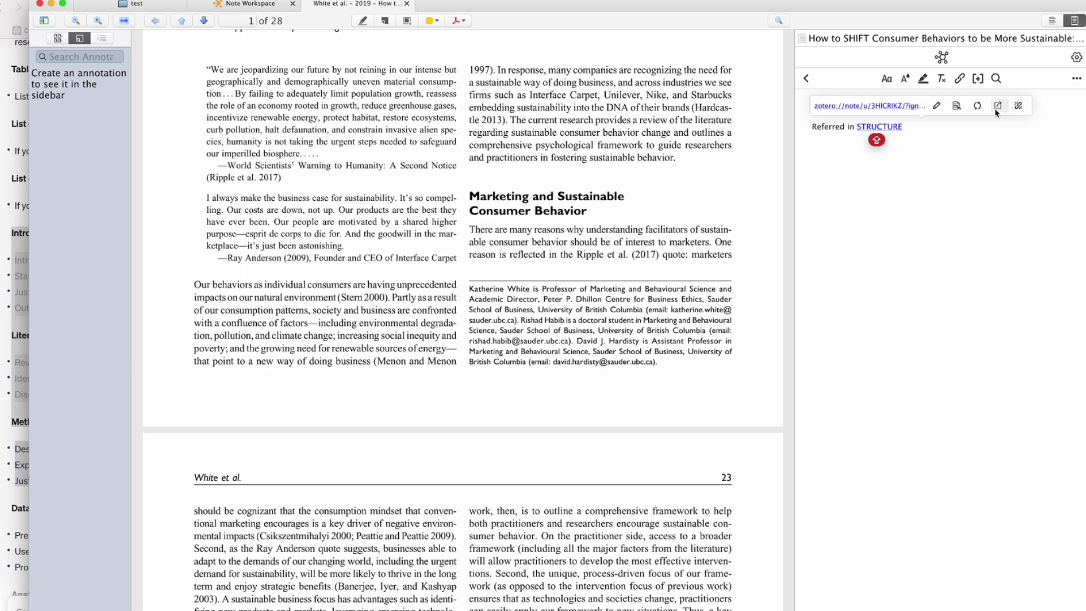
pyautogui.click(997, 107)
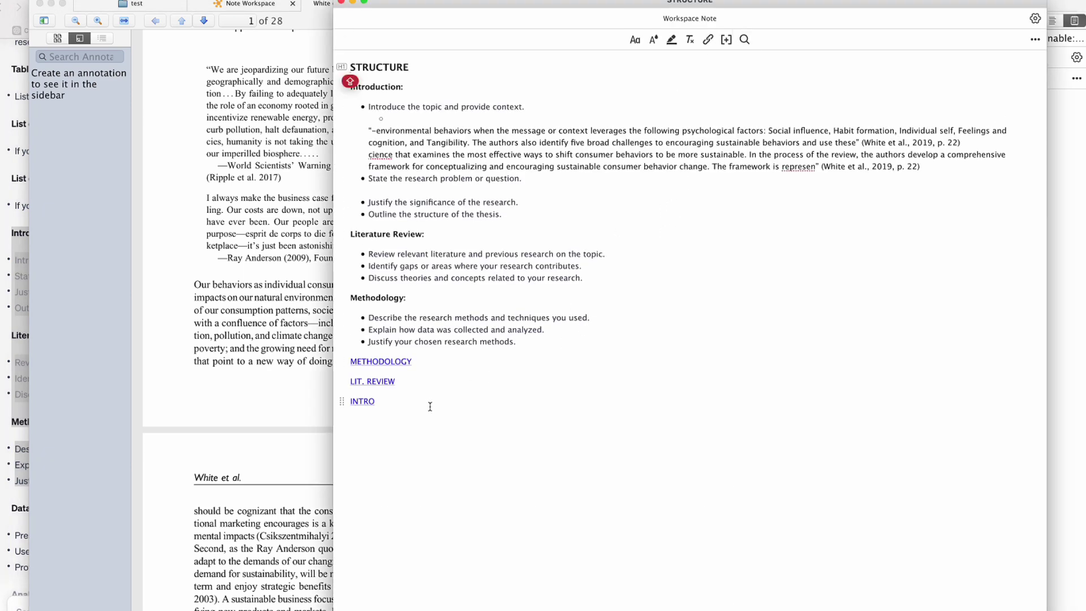
pyautogui.moveTo(432, 405); pyautogui.dragTo(363, 362)
pyautogui.click(484, 395)
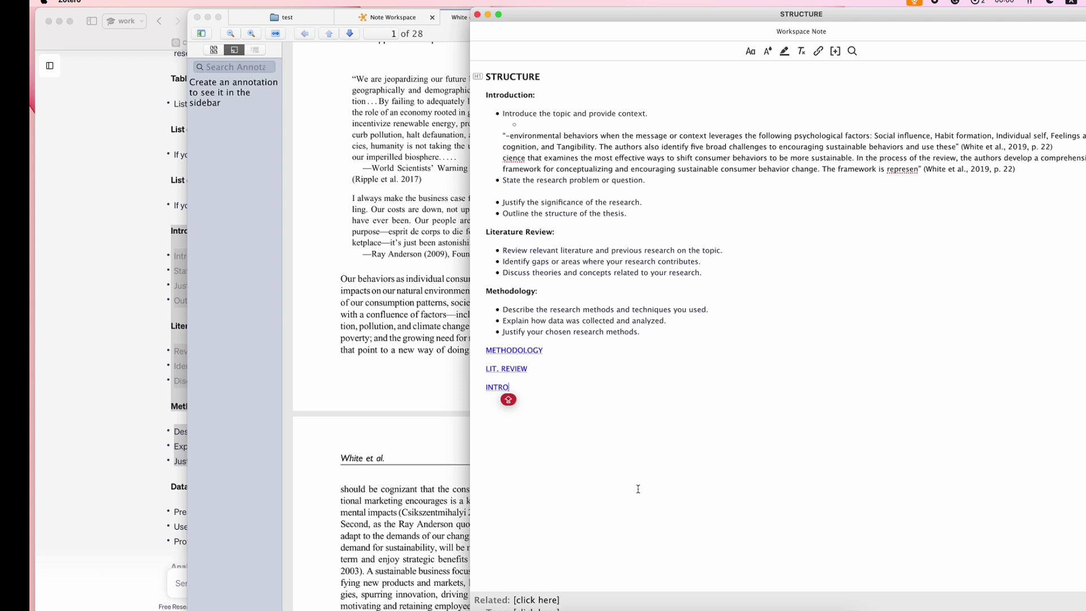
# Step: Switch to Mendeley Desktop and search all documents for "SUSTAINABLE"
pyautogui.click(638, 607)
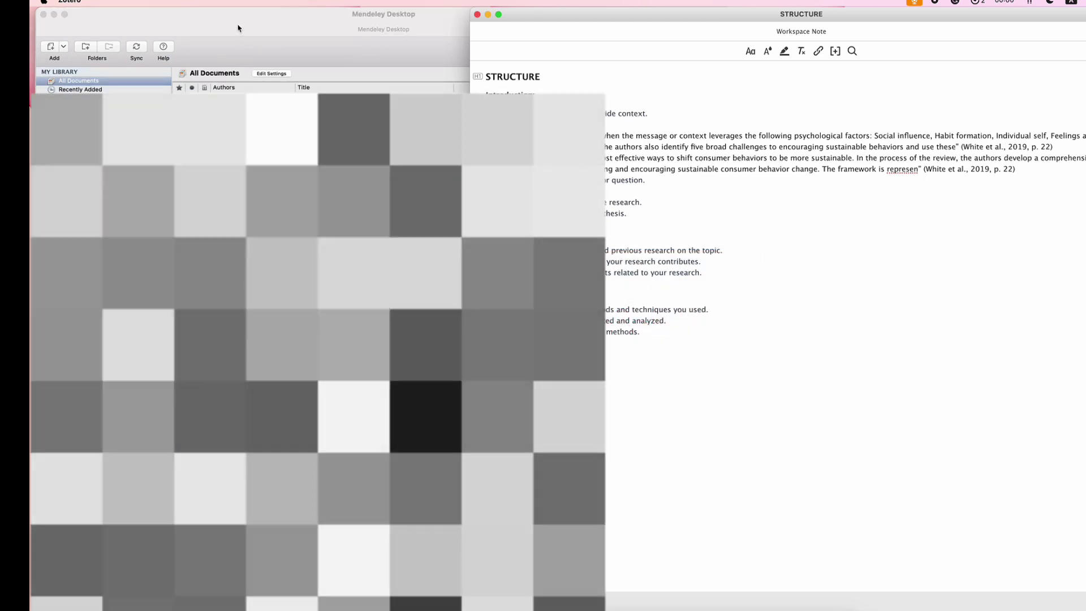
pyautogui.click(238, 25)
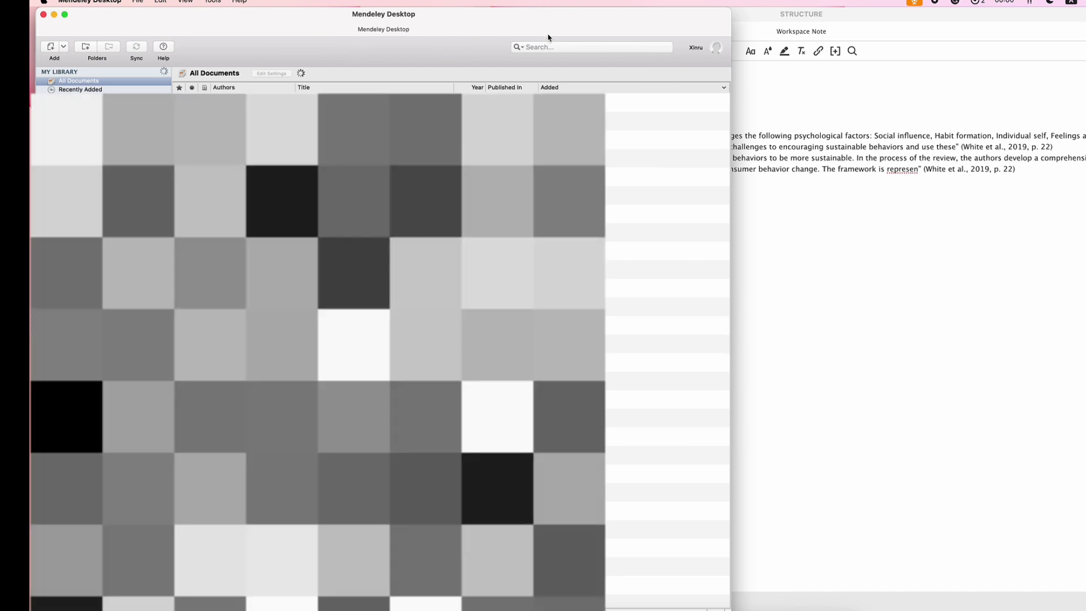
pyautogui.click(545, 49)
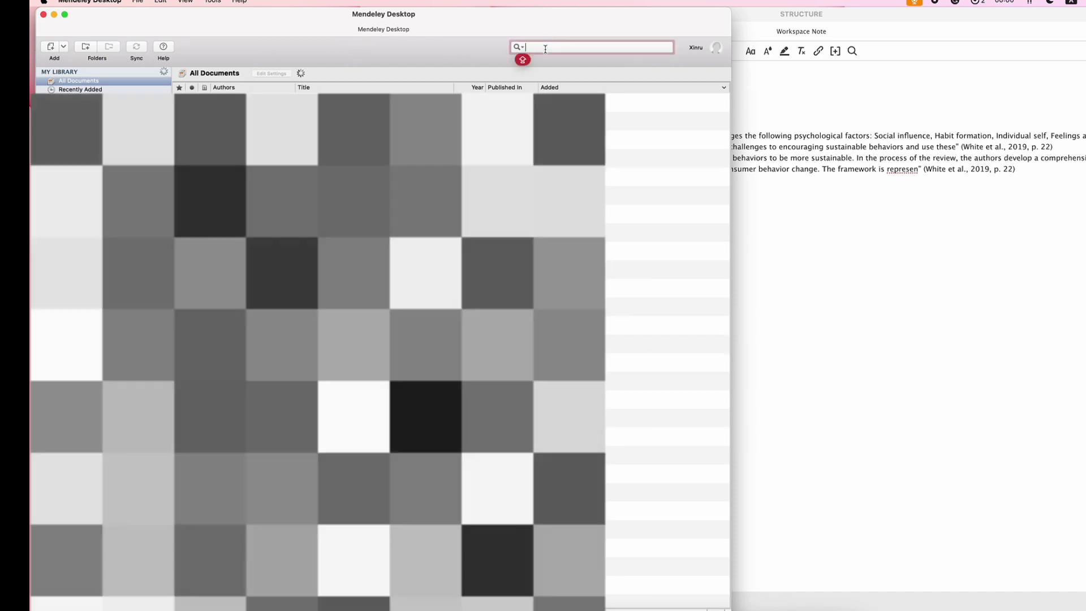
pyautogui.write('SUSTAINABLE')
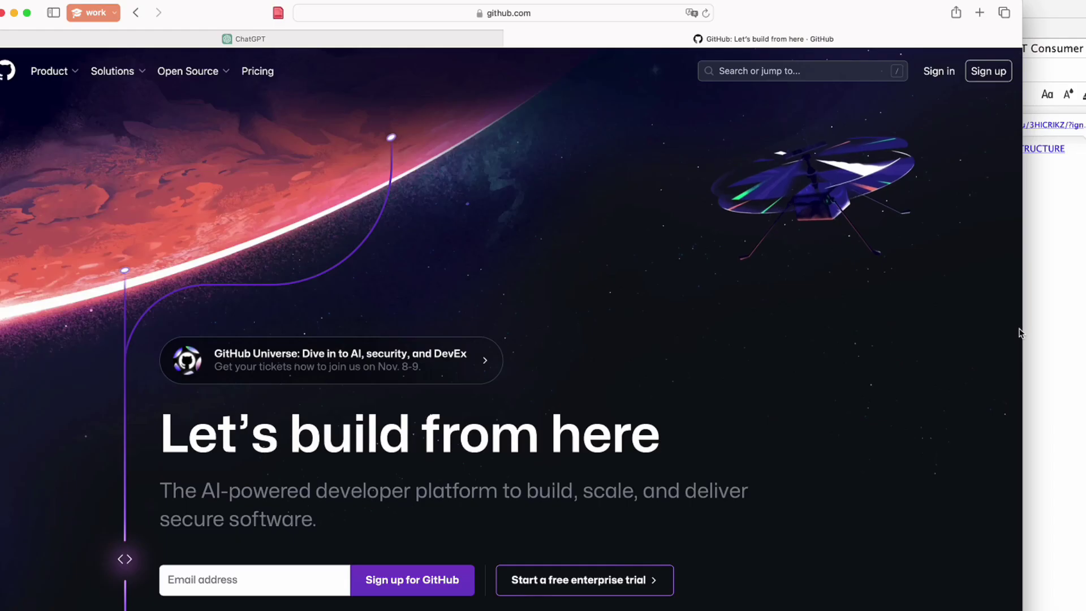
# Step: Widen the GitHub browser window and search GitHub for "ZOTERO"
pyautogui.doubleClick(1022, 332)
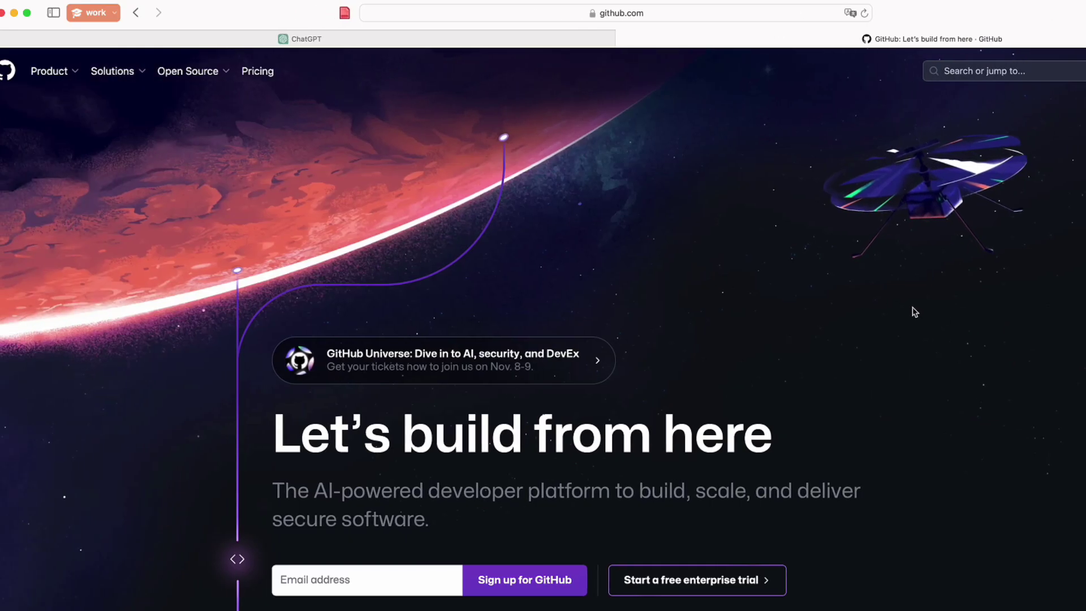
pyautogui.click(995, 77)
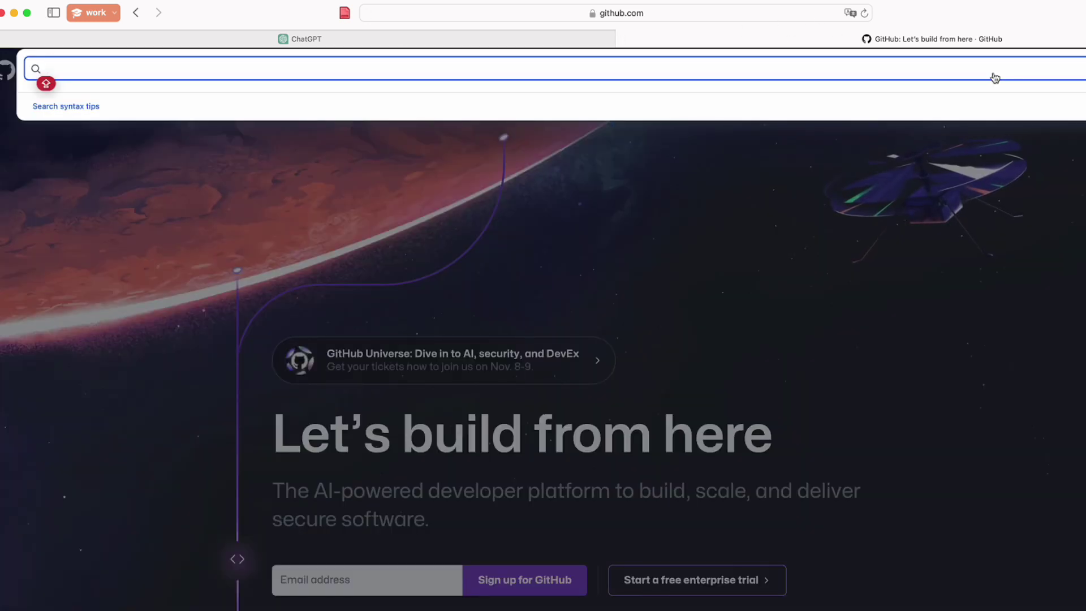
pyautogui.write('ZET')
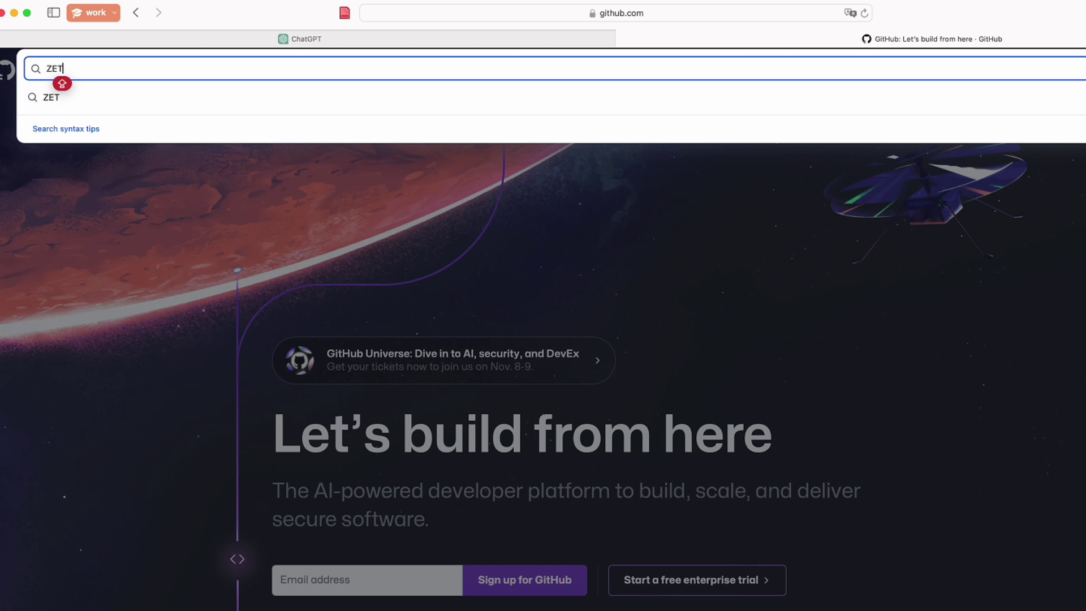
pyautogui.press('BackSpace')
pyautogui.press('BackSpace')
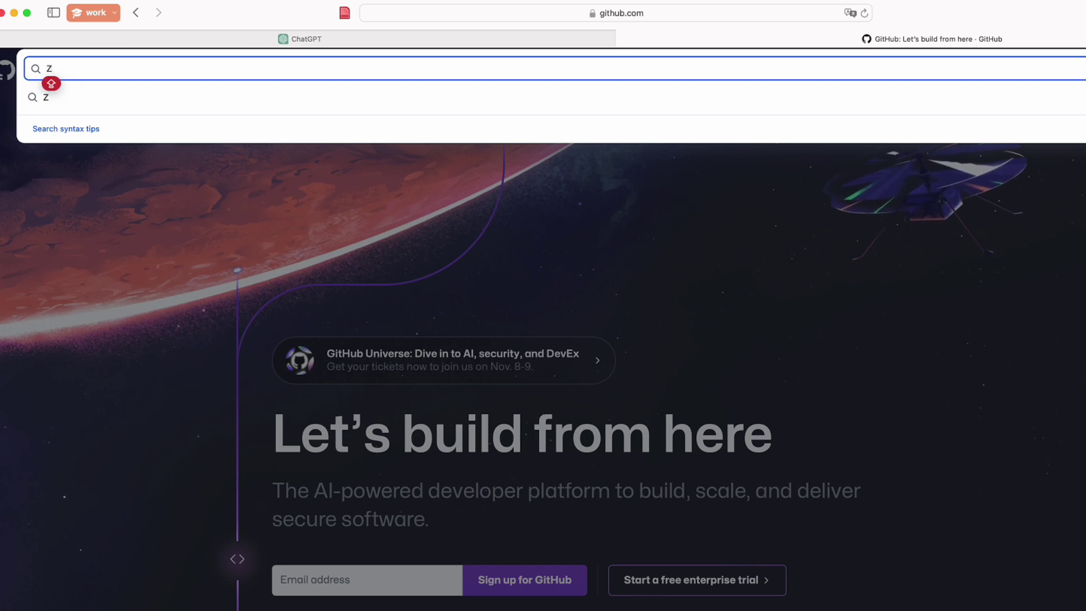
pyautogui.write('OTERO')
pyautogui.press('Return')
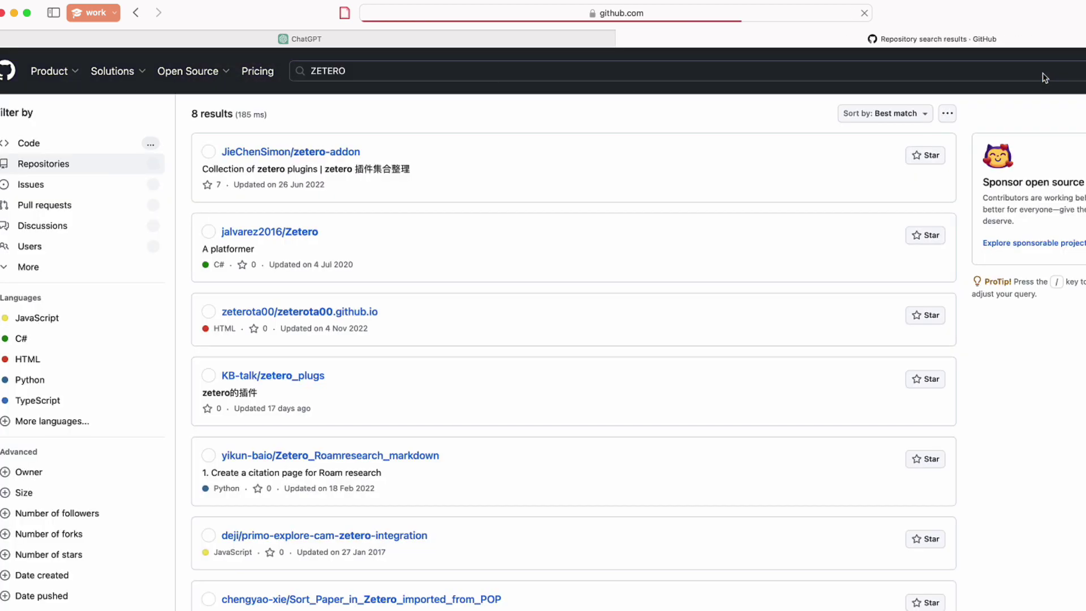
pyautogui.click(368, 77)
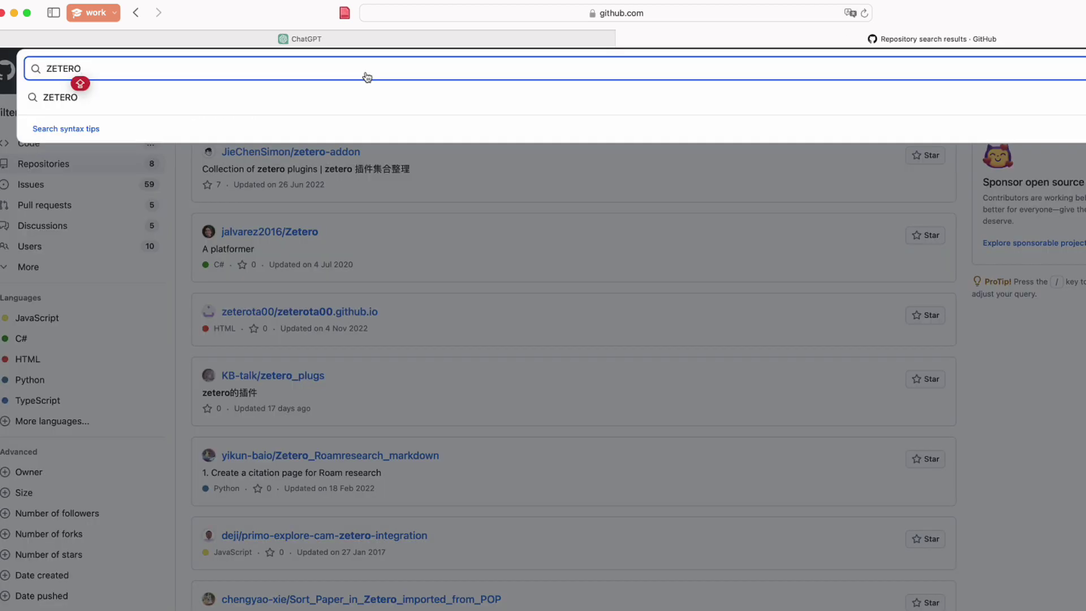
pyautogui.press('shift+super+Left')
pyautogui.write('ZOTERO')
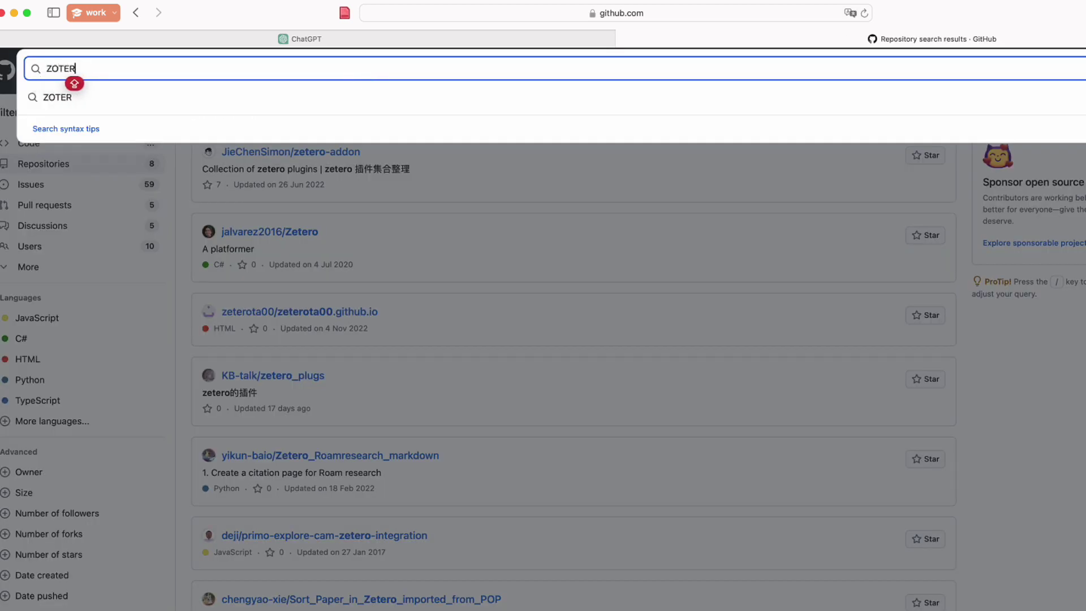
pyautogui.press('Return')
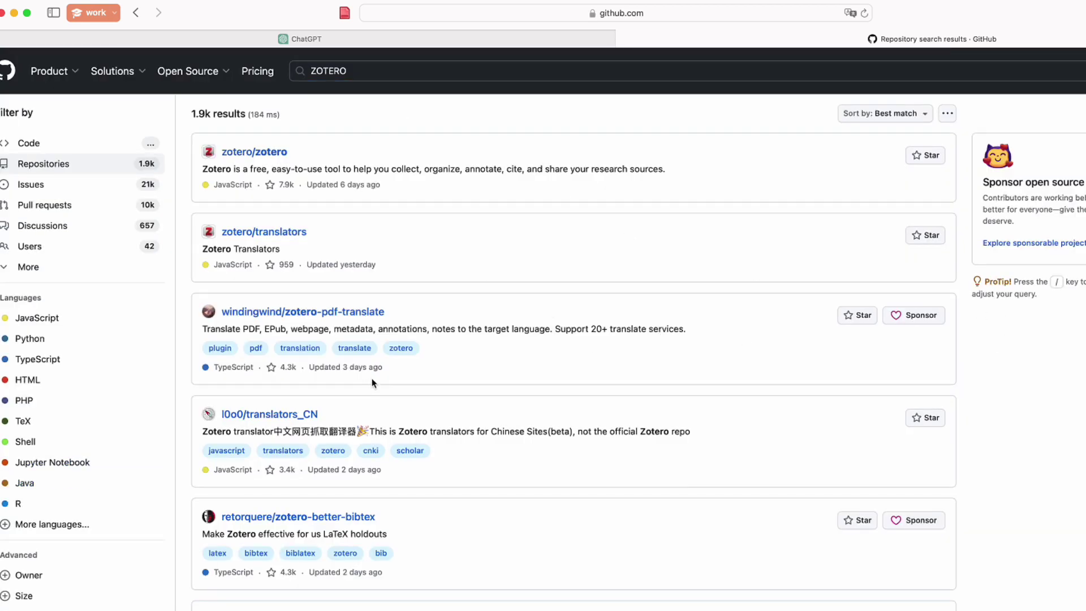
# Step: Examine the Zotero plugin repositories on the first page of the GitHub search results
pyautogui.scroll(-3, 500, 362)
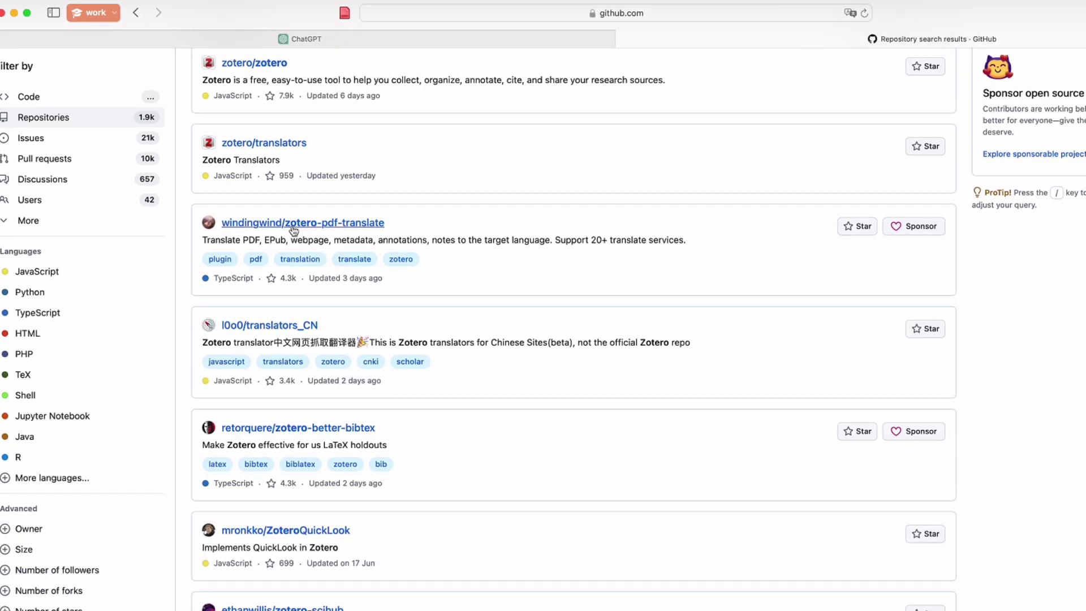
pyautogui.scroll(-1, 247, 229)
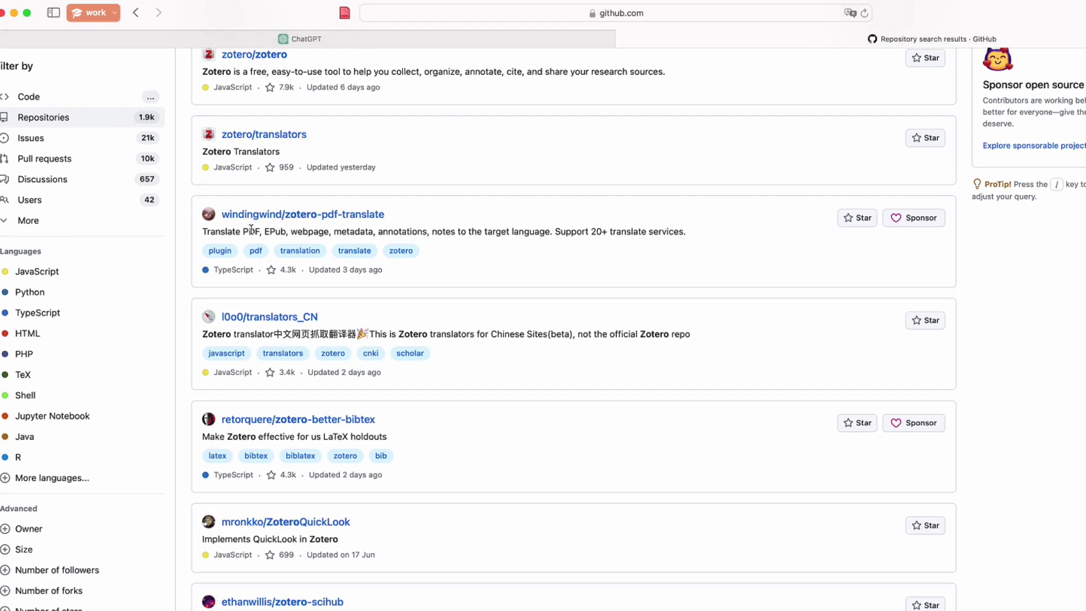
pyautogui.scroll(-1, 564, 337)
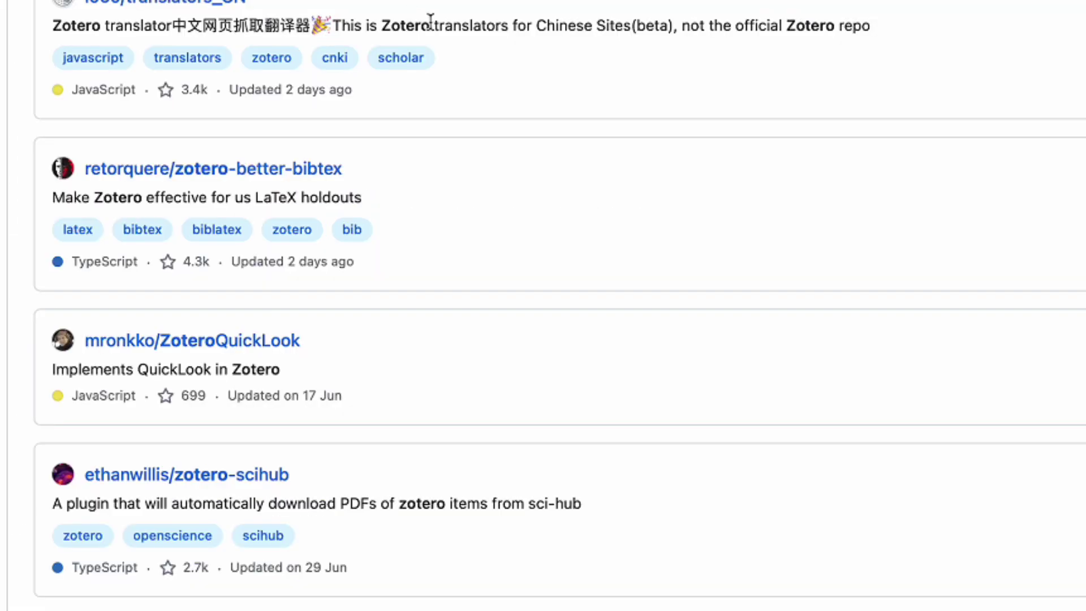
pyautogui.scroll(-6, 439, 29)
pyautogui.scroll(-2, 452, 54)
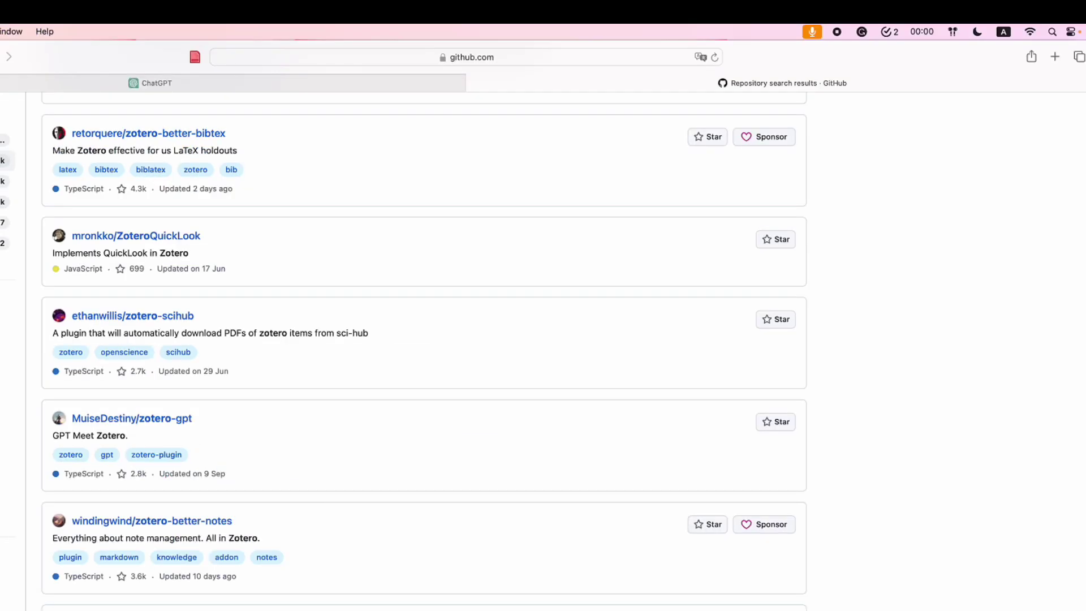
pyautogui.scroll(10, 67, 158)
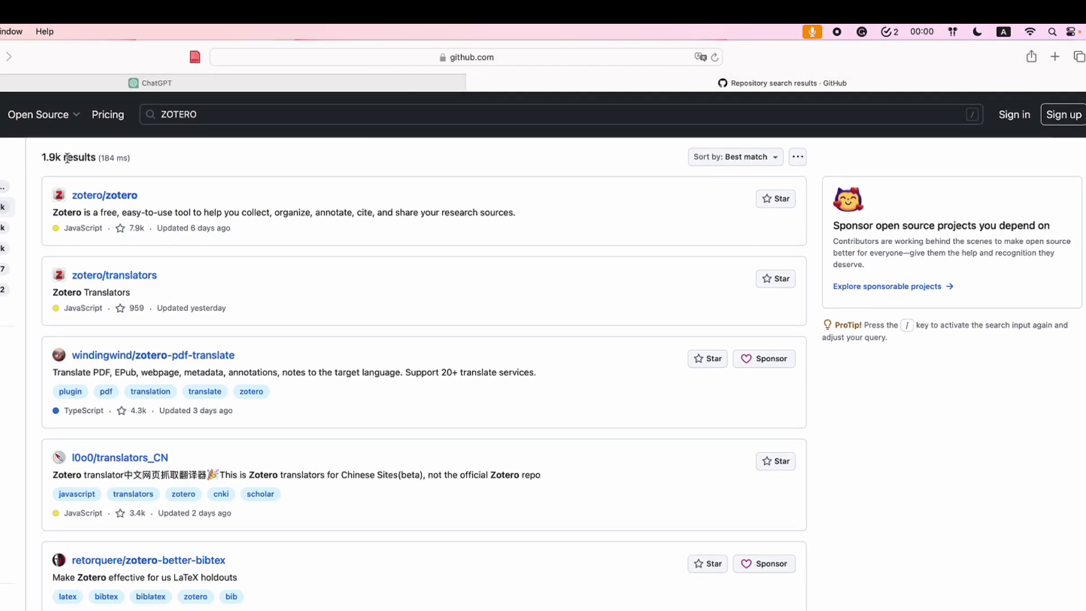
# Step: Go to the next page of GitHub search results and examine its Zotero plugin repositories
pyautogui.scroll(-8, 532, 473)
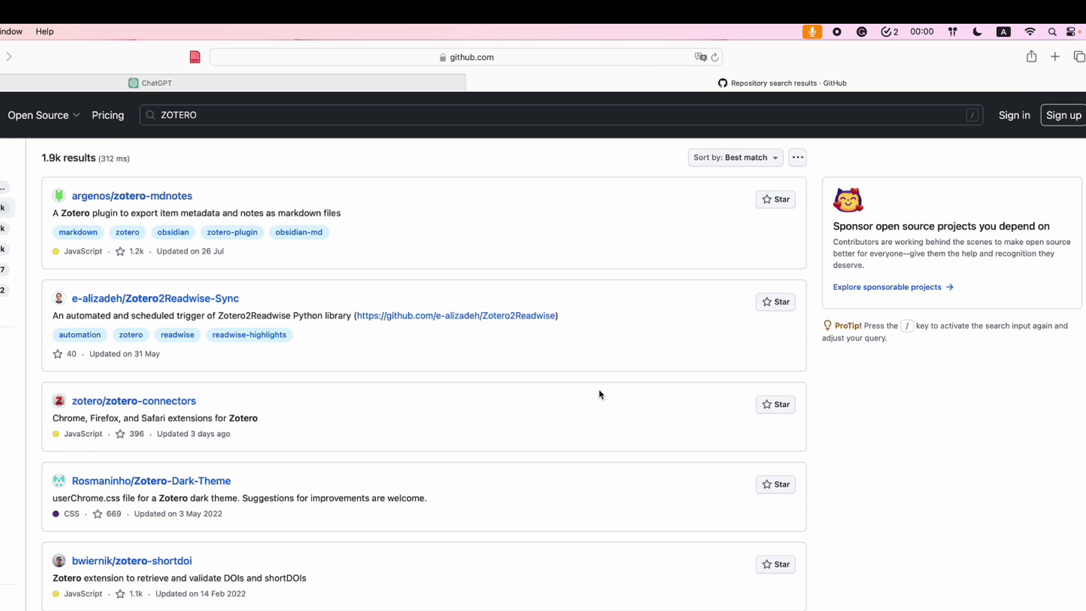
pyautogui.scroll(-2, 601, 395)
pyautogui.scroll(-2, 601, 395)
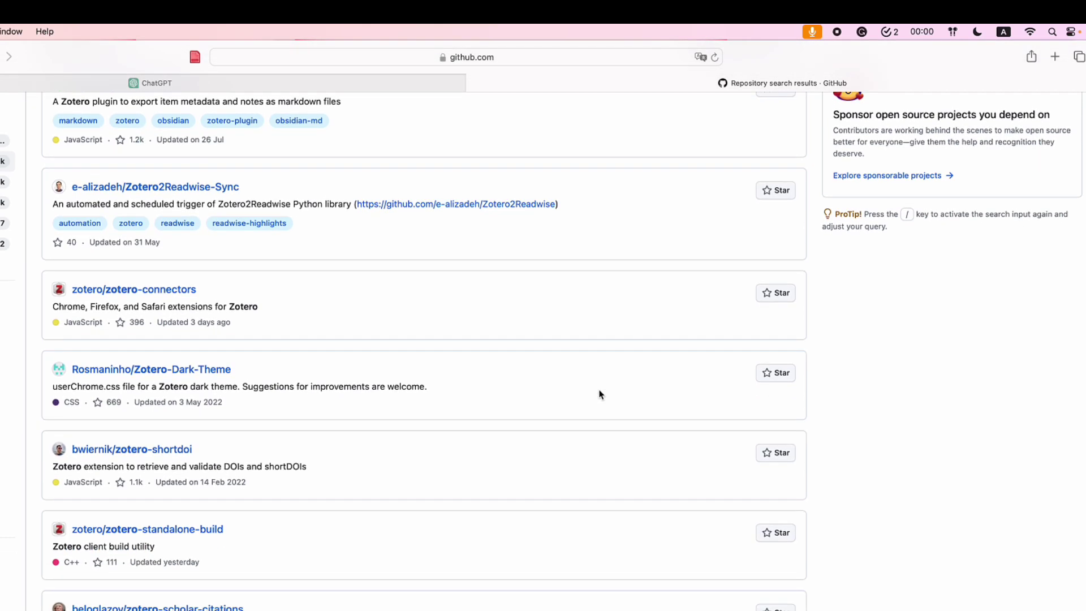
pyautogui.scroll(-3, 600, 395)
pyautogui.scroll(-4, 948, 585)
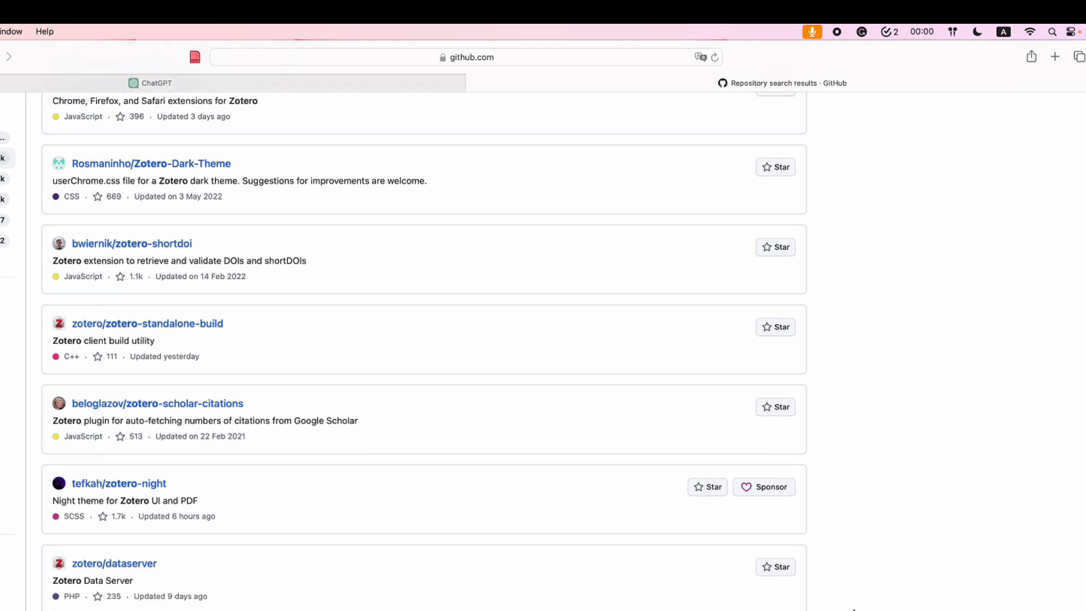
pyautogui.scroll(1, 854, 608)
pyautogui.scroll(10, 247, 474)
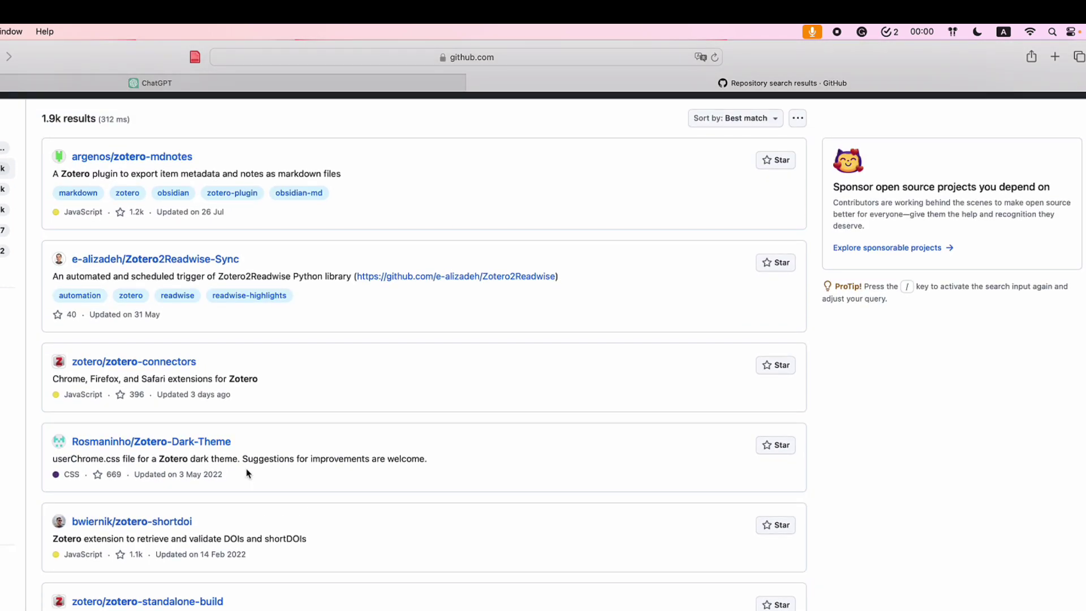
pyautogui.scroll(-10, 248, 473)
pyautogui.scroll(1, 247, 473)
pyautogui.scroll(10, 248, 473)
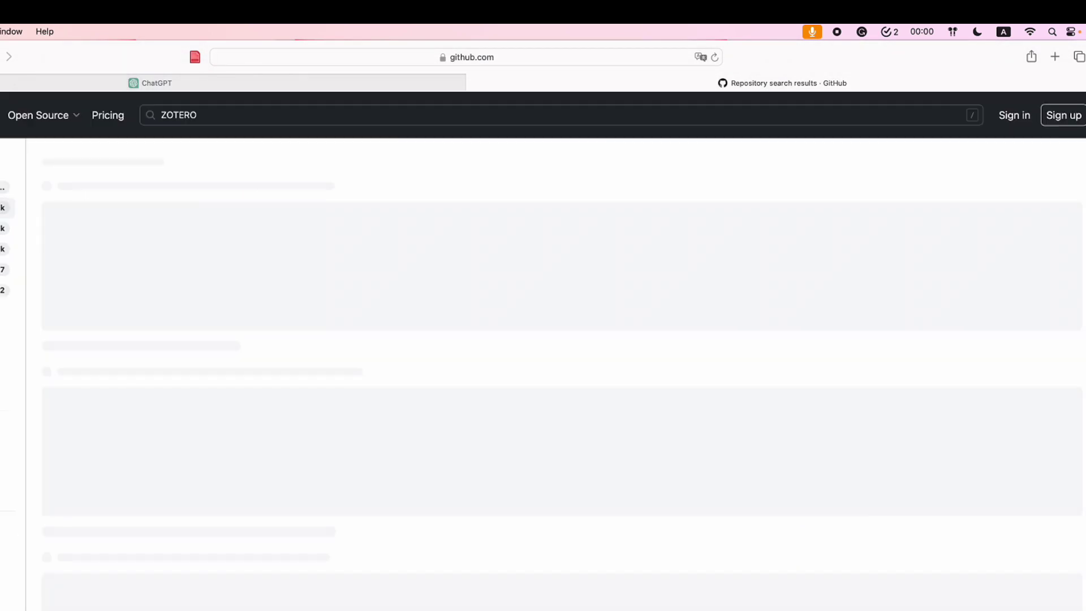
# Step: Return to the first page of GitHub search results and review the listed repositories again
pyautogui.scroll(-8, 139, 447)
pyautogui.scroll(-3, 543, 339)
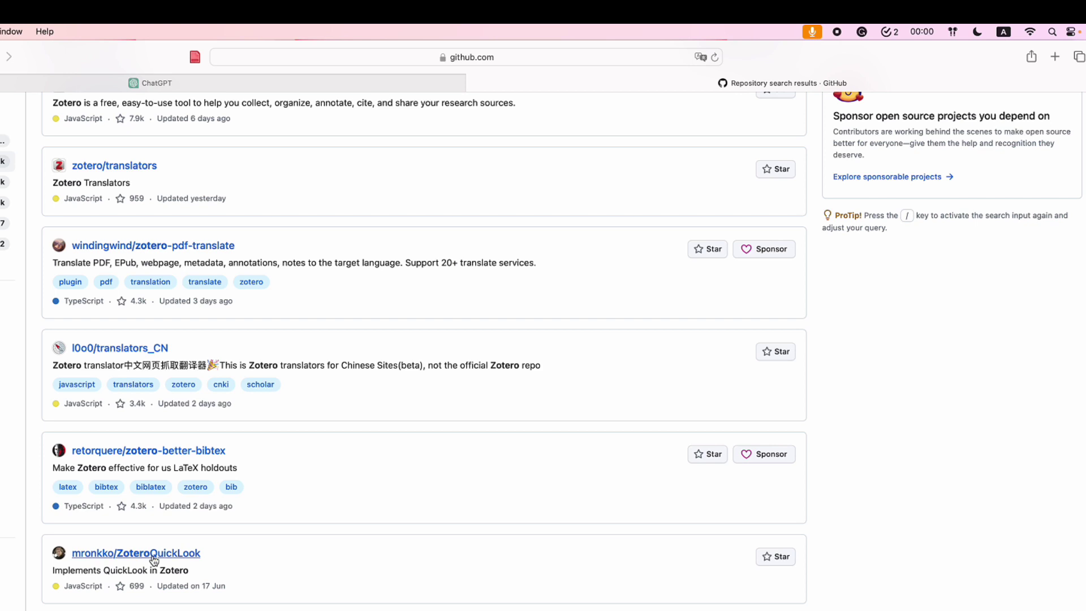
pyautogui.scroll(2, 229, 567)
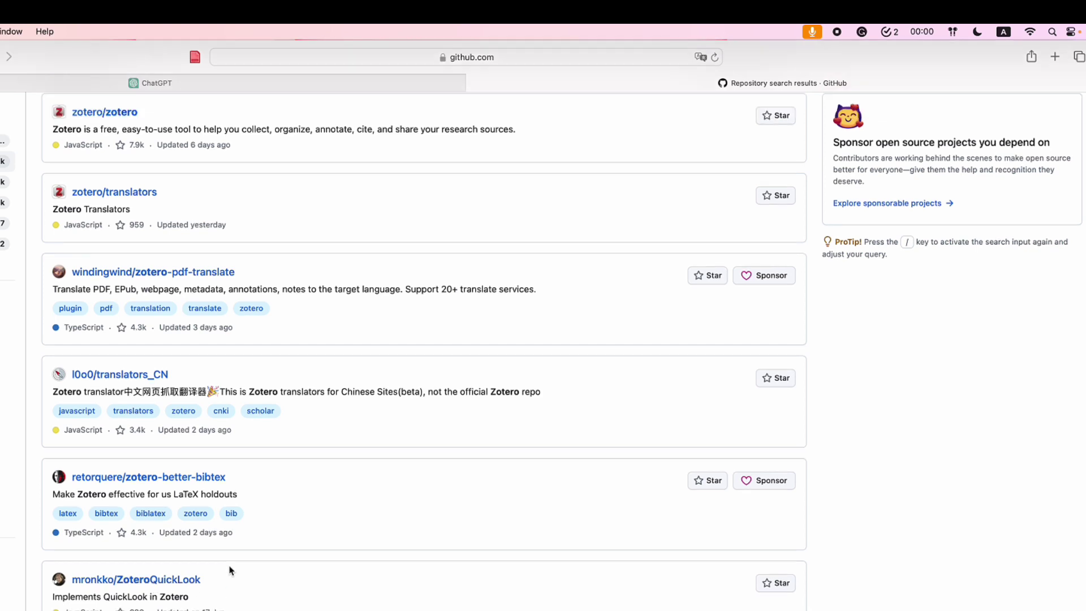
pyautogui.scroll(2, 182, 591)
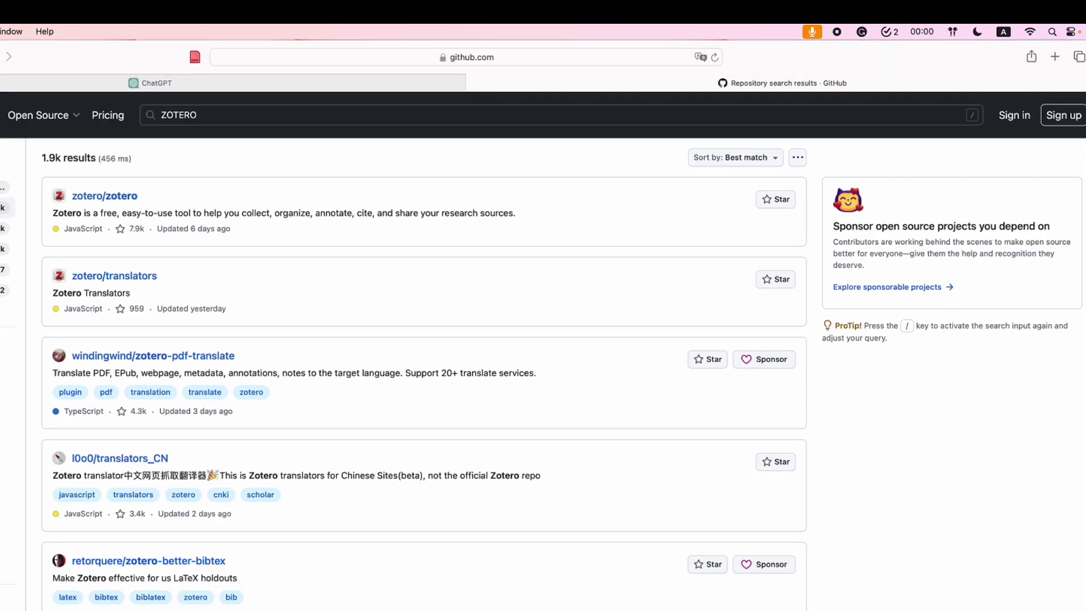
# Step: Switch to Zotero, review the installed plugins in the Add-ons Manager, and close it
pyautogui.press('super+Tab')
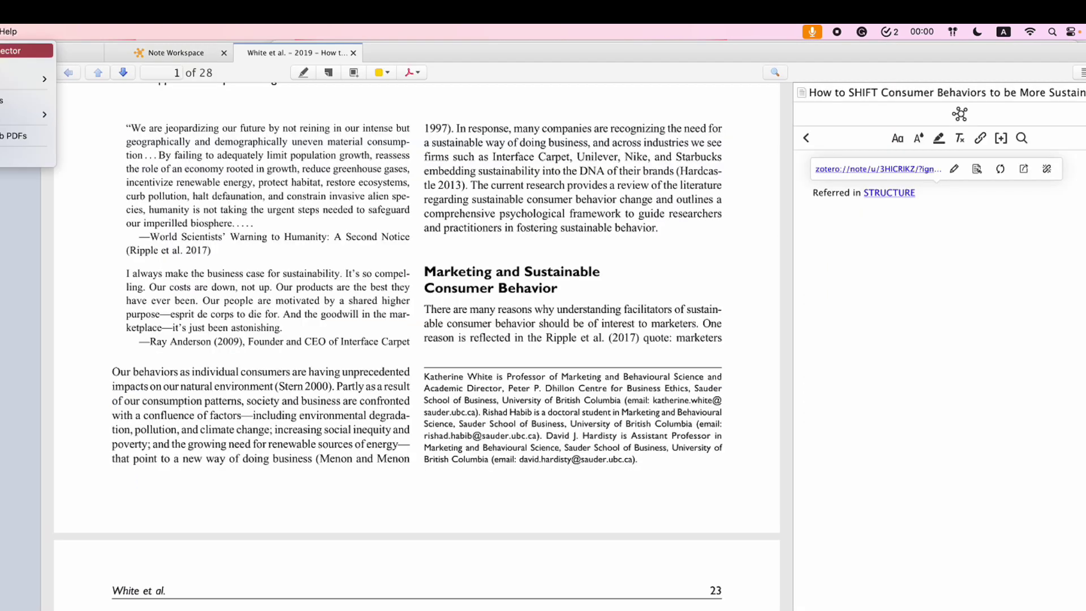
pyautogui.click(9, 113)
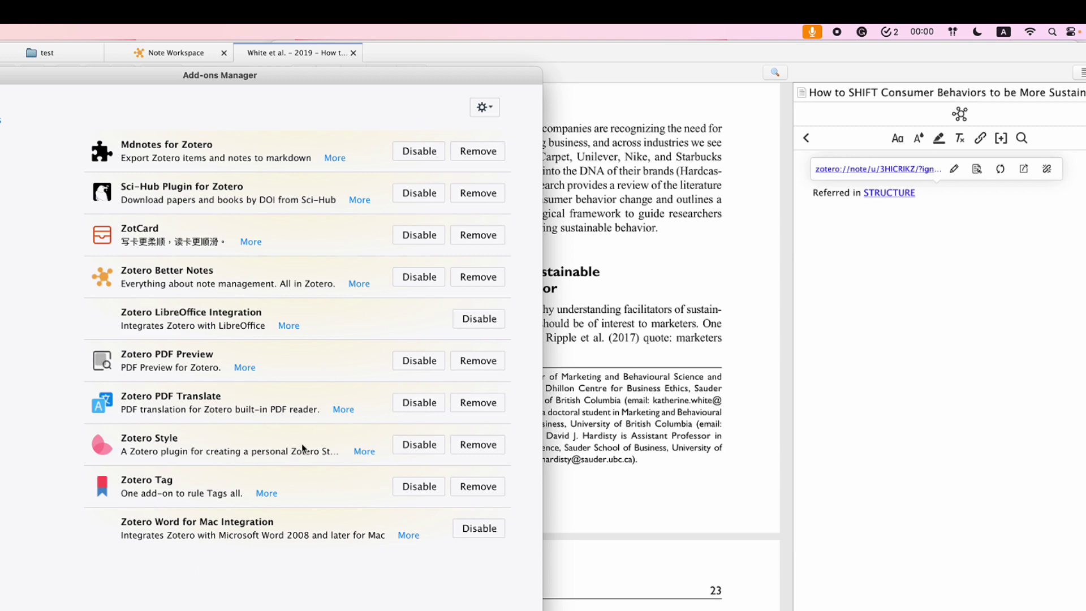
pyautogui.press('super+w')
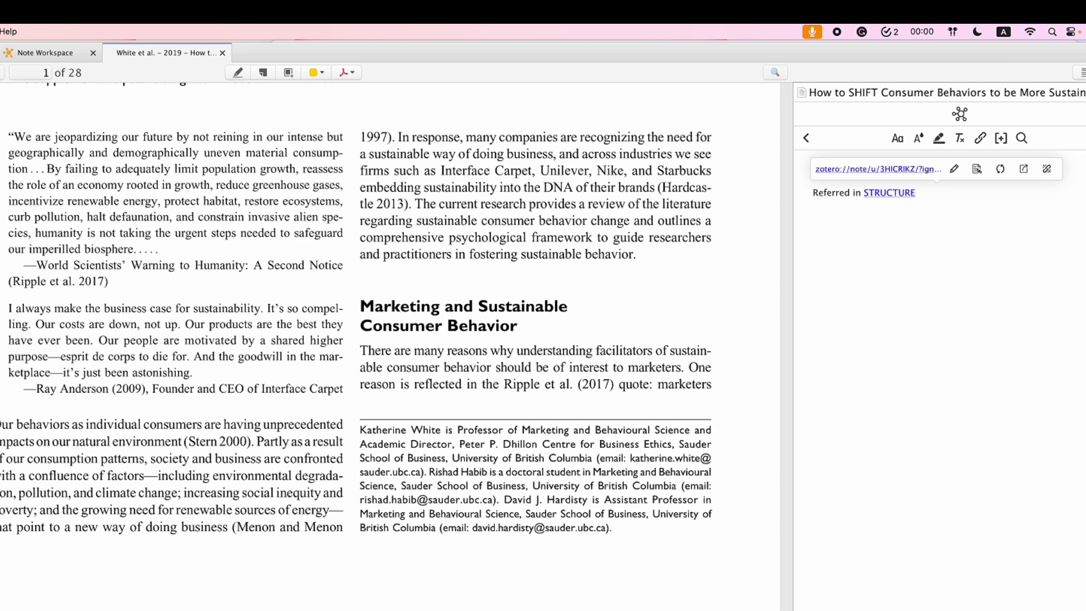
# Step: Switch back to the GitHub results and review the repositories from zotero-better-bibtex to zotero-better-notes
pyautogui.press('super+Tab')
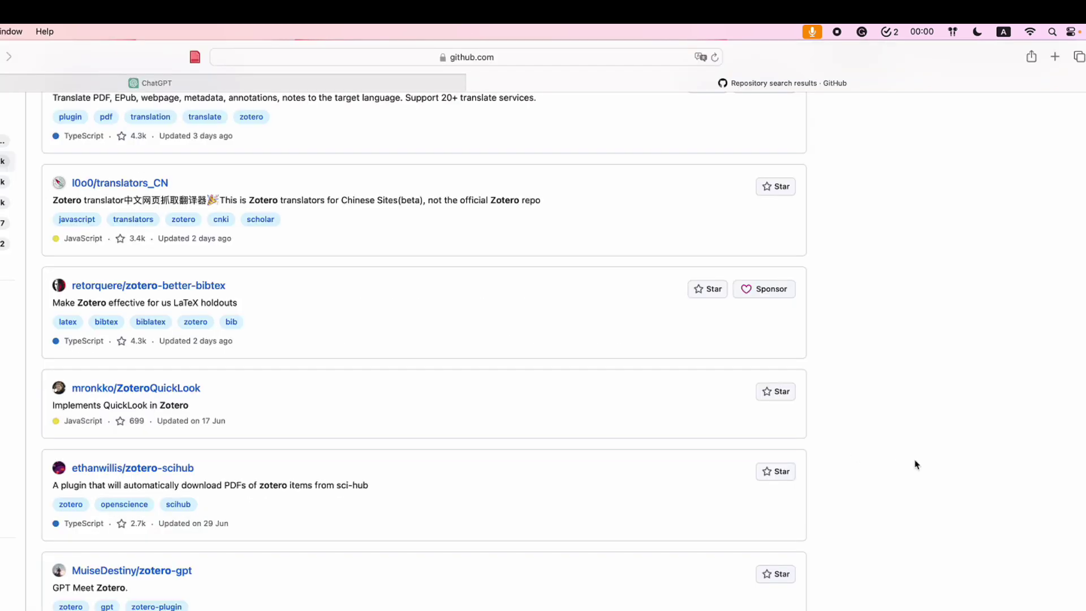
pyautogui.scroll(-5, 917, 465)
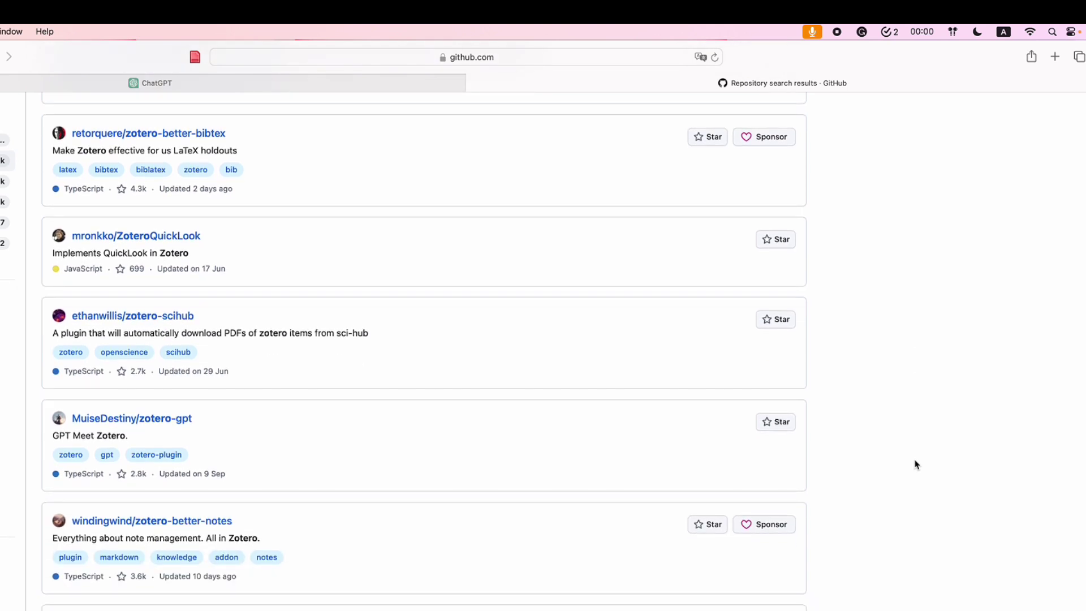
pyautogui.scroll(1, 917, 465)
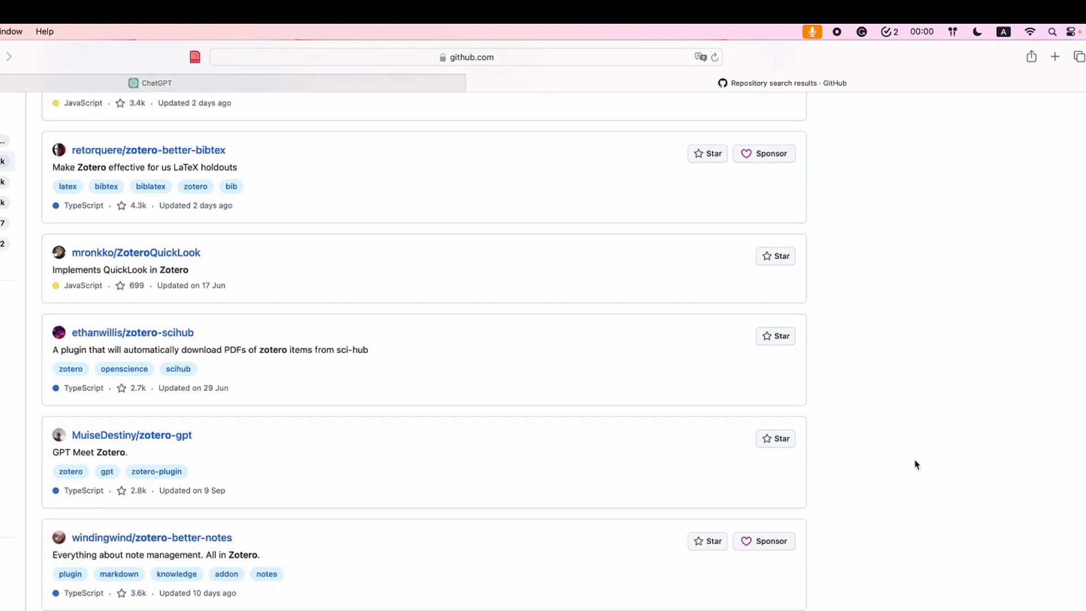